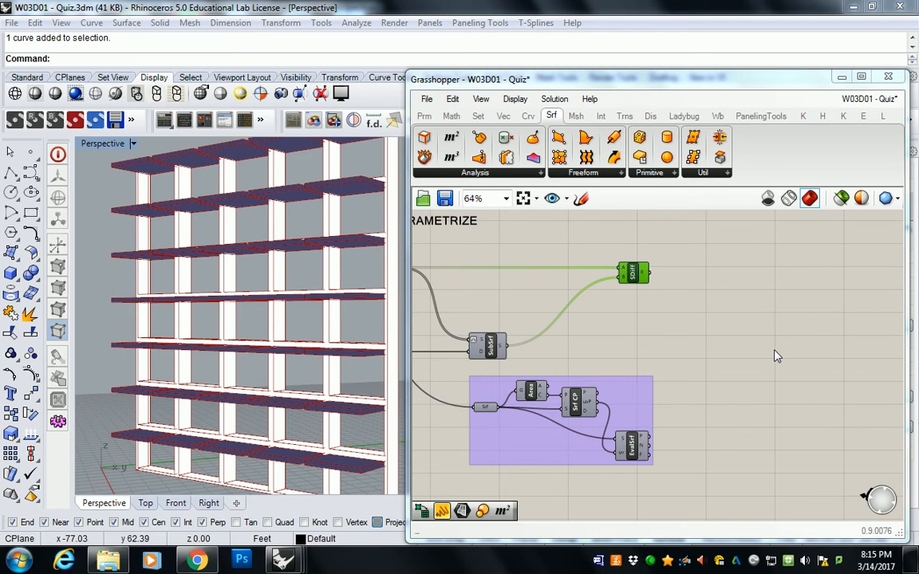
- Add an Extrude component to the canvas, spaced apart from the Solid Difference component
{"action": "left_click", "coordinate": [699, 330]}
{"action": "right_click_drag", "start_coordinate": [699, 330], "coordinate": [658, 332]}
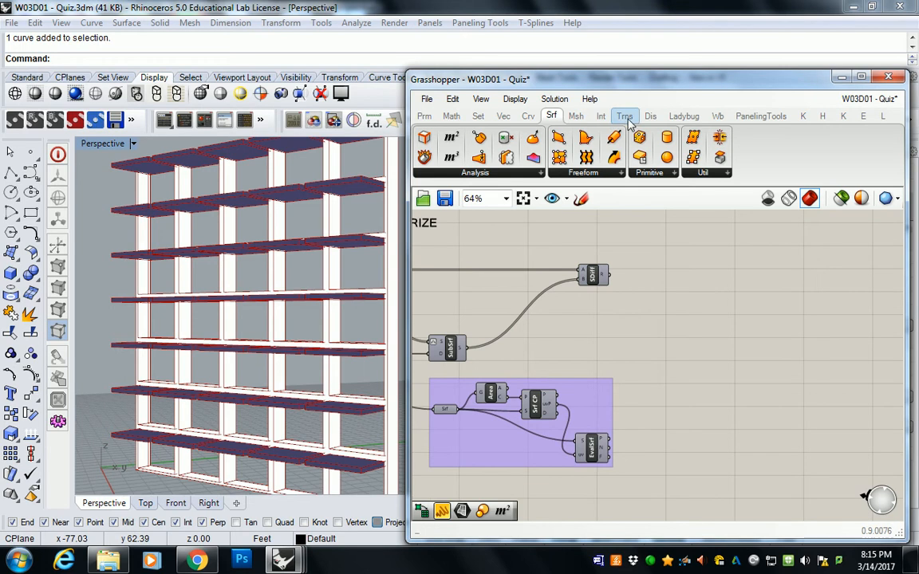
{"action": "left_click", "coordinate": [550, 169]}
{"action": "left_click_drag", "start_coordinate": [579, 310], "coordinate": [749, 301]}
{"action": "scroll", "coordinate": [750, 301], "scroll_direction": "up", "scroll_amount": 2}
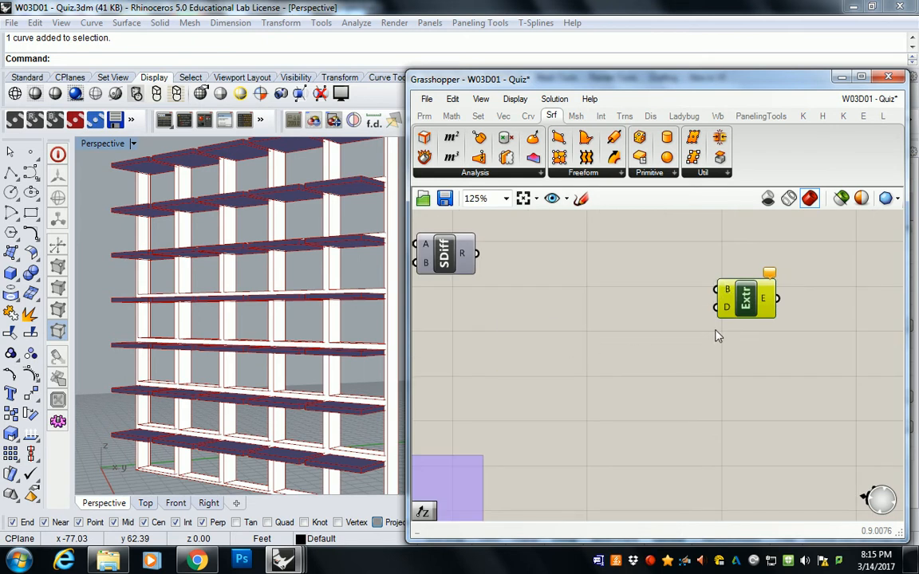
- Hide the previews of the components in the separate shelf definition at the far end of the canvas
{"action": "scroll", "coordinate": [597, 334], "scroll_direction": "down", "scroll_amount": 6}
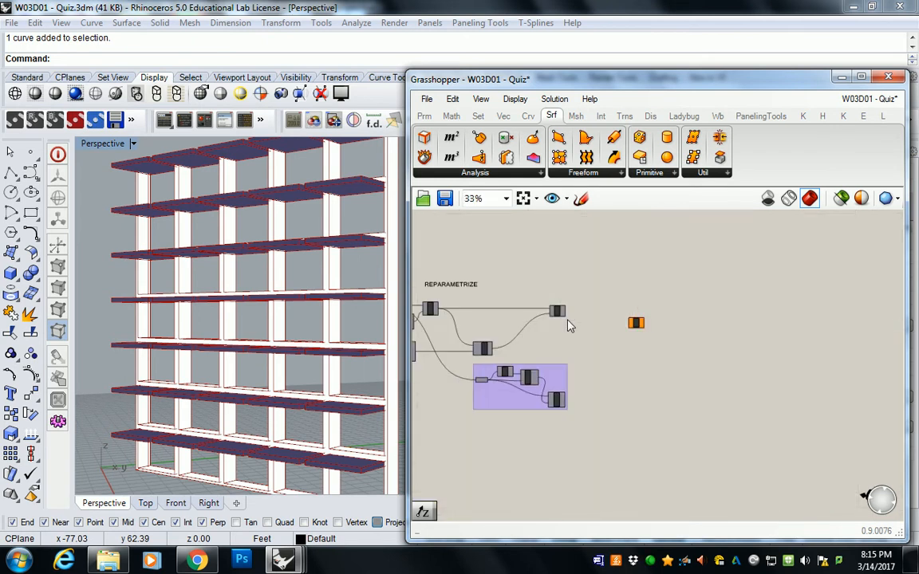
{"action": "scroll", "coordinate": [646, 291], "scroll_direction": "down", "scroll_amount": 2}
{"action": "left_click_drag", "start_coordinate": [445, 220], "coordinate": [513, 314]}
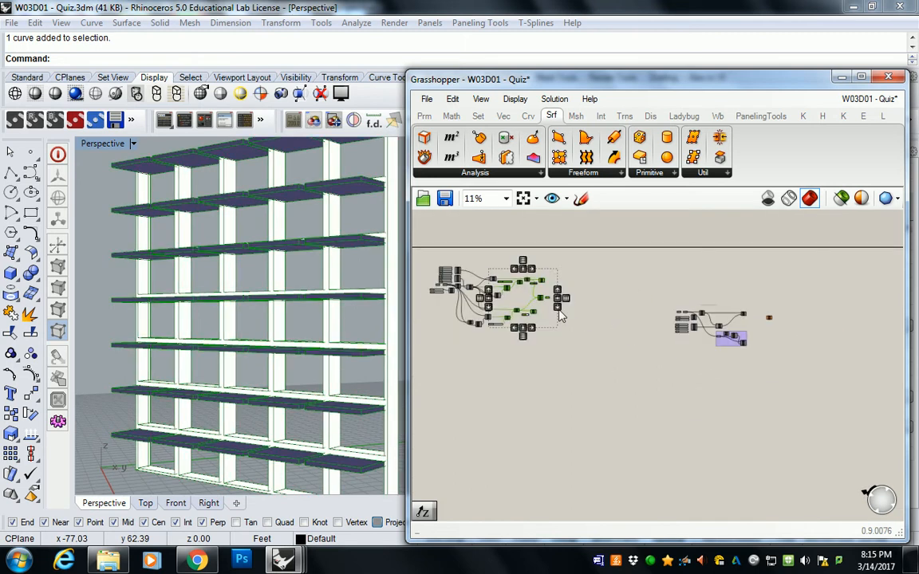
{"action": "middle_click", "coordinate": [542, 285]}
{"action": "left_click", "coordinate": [588, 239]}
{"action": "scroll", "coordinate": [579, 250], "scroll_direction": "up", "scroll_amount": 5}
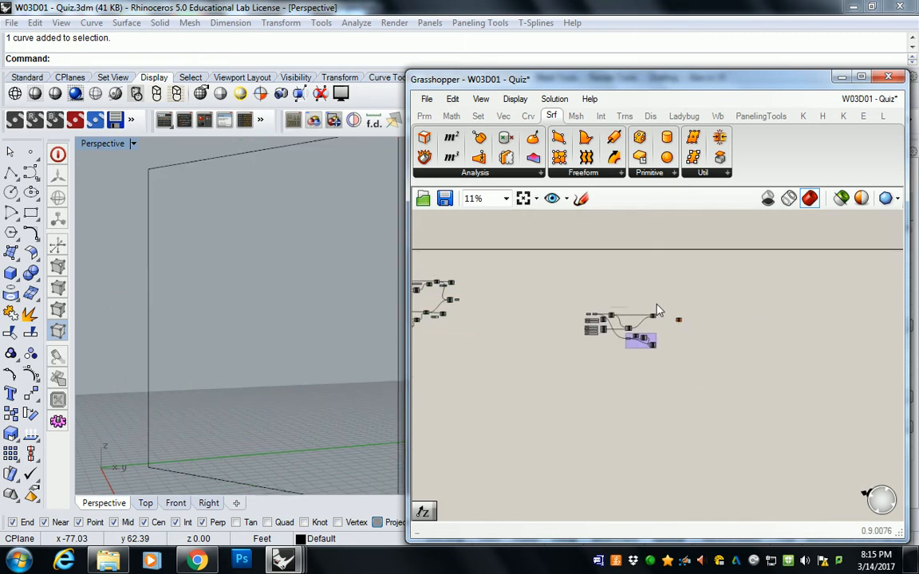
- Turn on the preview of the Solid Difference component
{"action": "left_click", "coordinate": [612, 273]}
{"action": "right_click", "coordinate": [612, 273]}
{"action": "left_click", "coordinate": [658, 299]}
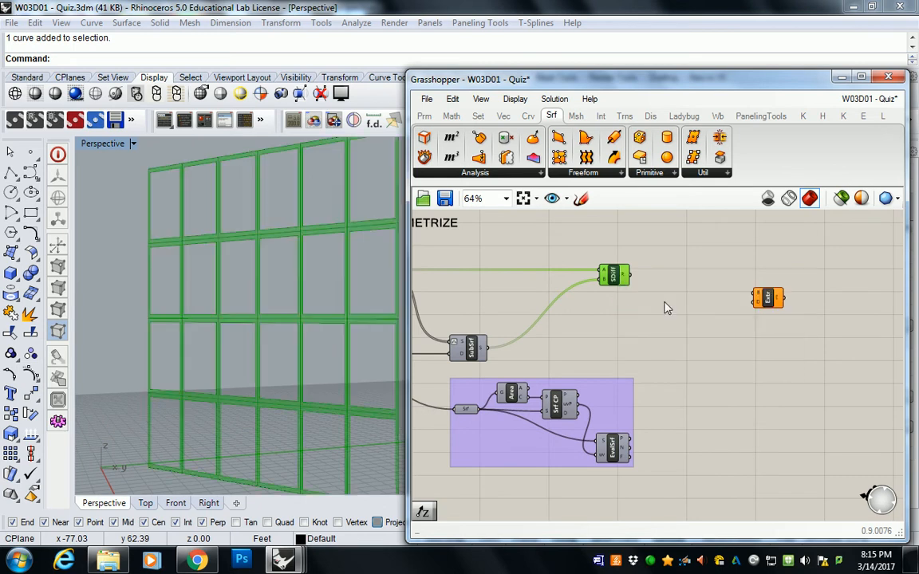
{"action": "right_click_drag", "start_coordinate": [670, 293], "coordinate": [620, 278]}
{"action": "scroll", "coordinate": [559, 423], "scroll_direction": "up", "scroll_amount": 2}
{"action": "scroll", "coordinate": [572, 431], "scroll_direction": "down", "scroll_amount": 2}
{"action": "mouse_move", "coordinate": [578, 431]}
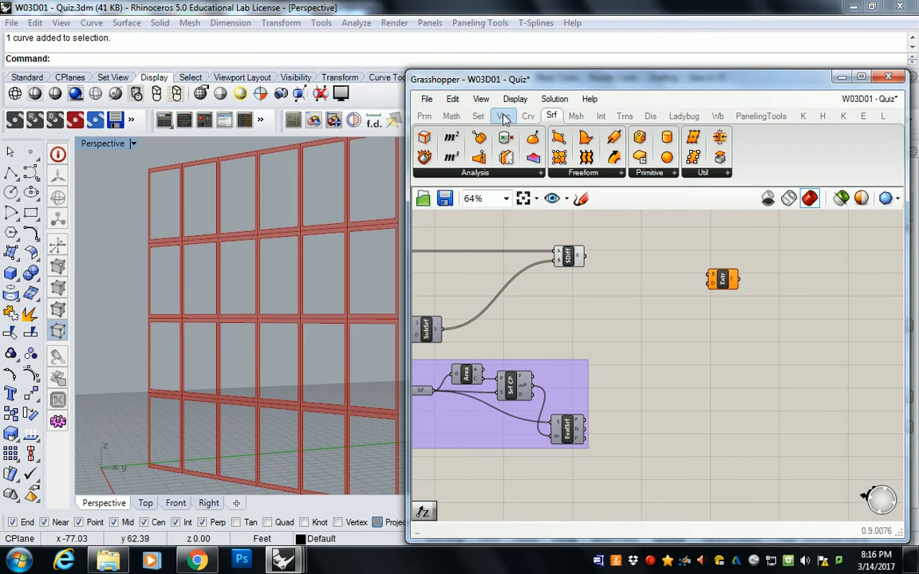
- Add an Amplitude vector component just below the Extrude component
{"action": "mouse_move", "coordinate": [504, 118]}
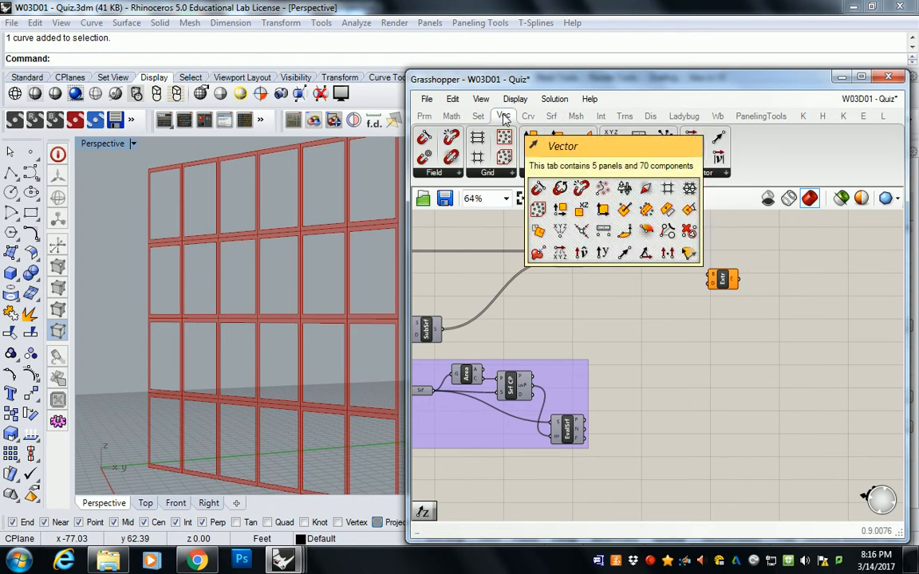
{"action": "left_click", "coordinate": [503, 117]}
{"action": "left_click", "coordinate": [726, 172]}
{"action": "left_click_drag", "start_coordinate": [654, 323], "coordinate": [727, 278]}
{"action": "left_click", "coordinate": [659, 284]}
{"action": "left_click", "coordinate": [692, 293]}
{"action": "scroll", "coordinate": [630, 328], "scroll_direction": "up", "scroll_amount": 1}
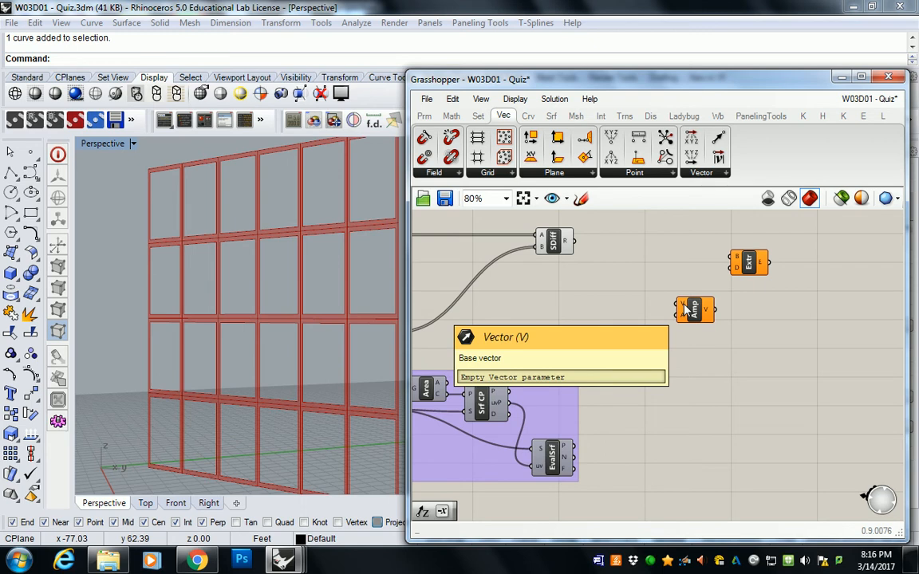
- Connect the EvalSrf normal to Amplitude's vector input and a new 0 to 10.0 number slider to its amplitude input
{"action": "left_click_drag", "start_coordinate": [575, 458], "coordinate": [678, 306]}
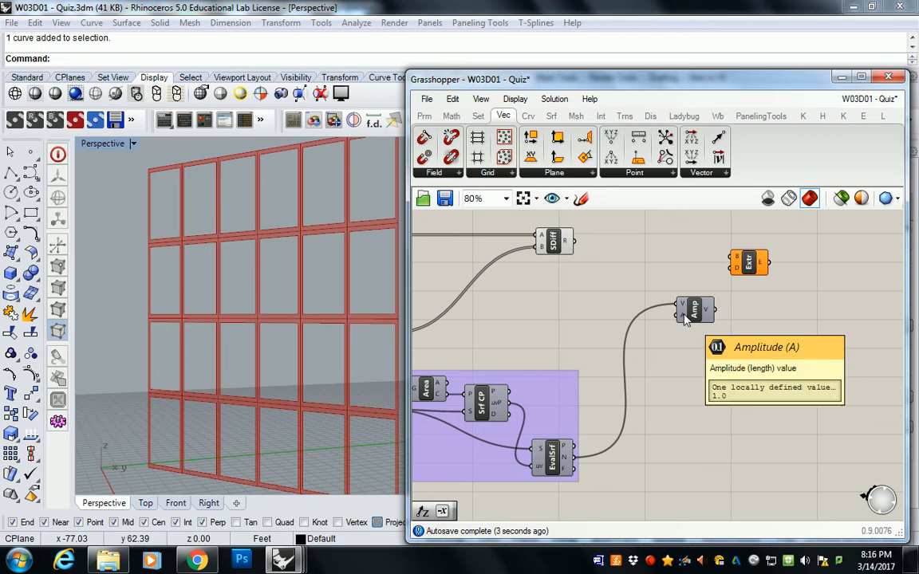
{"action": "double_click", "coordinate": [610, 326]}
{"action": "type", "text": "0<10.0"}
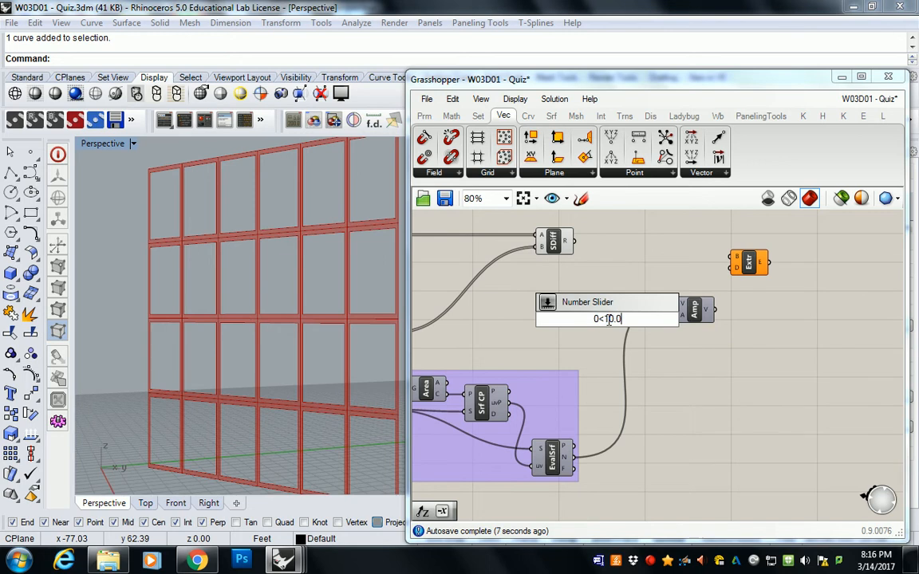
{"action": "key", "text": "Return"}
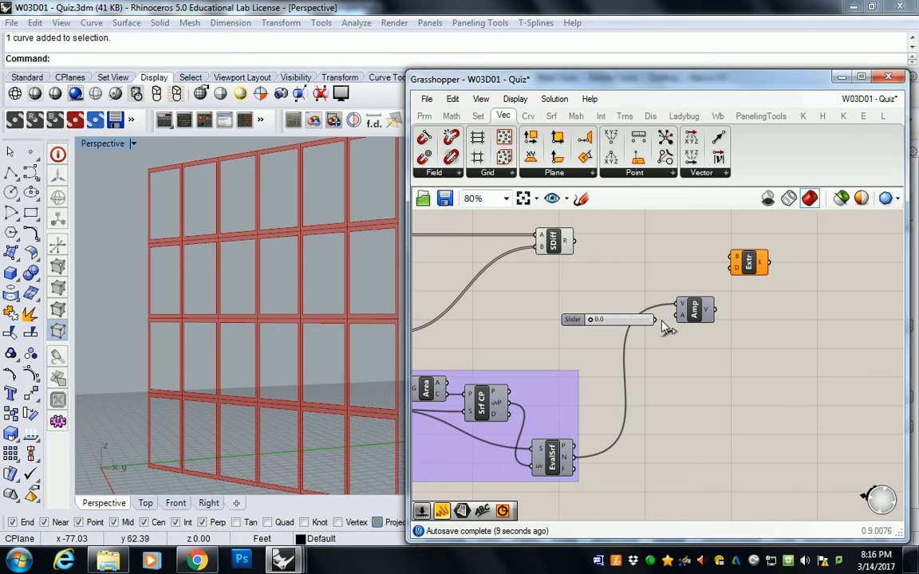
{"action": "left_click_drag", "start_coordinate": [657, 319], "coordinate": [678, 316]}
- Connect the Solid Difference result to Extrude's base input and the Amplitude vector to its direction input
{"action": "left_click_drag", "start_coordinate": [573, 241], "coordinate": [733, 257]}
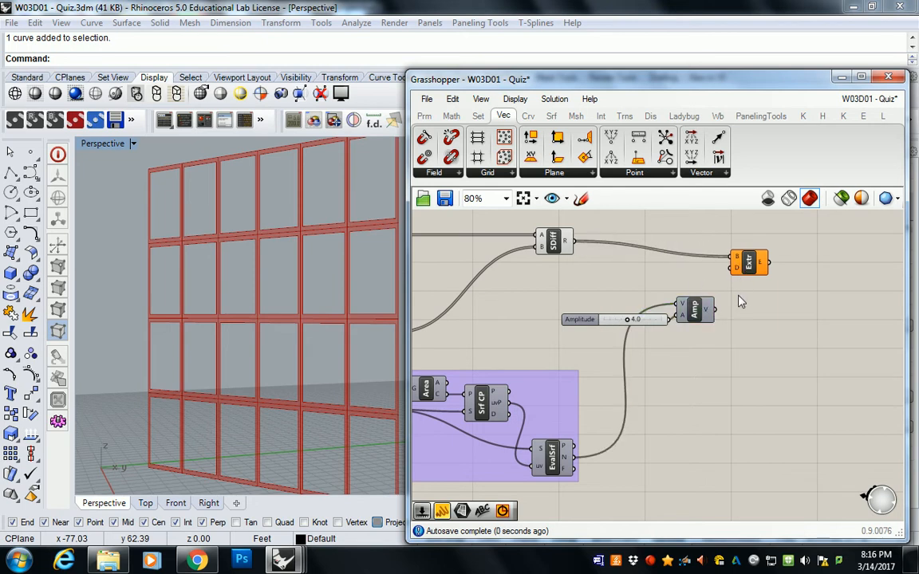
{"action": "left_click_drag", "start_coordinate": [716, 310], "coordinate": [777, 264]}
{"action": "right_click_drag", "start_coordinate": [294, 235], "coordinate": [415, 273]}
{"action": "scroll", "coordinate": [303, 262], "scroll_direction": "down", "scroll_amount": 5}
{"action": "scroll", "coordinate": [314, 262], "scroll_direction": "up", "scroll_amount": 3}
- Set the Amplitude slider to 1.3
{"action": "mouse_move", "coordinate": [628, 319]}
{"action": "left_mouse_down"}
{"action": "mouse_move", "coordinate": [648, 317]}
{"action": "mouse_move", "coordinate": [614, 329]}
{"action": "mouse_move", "coordinate": [642, 314]}
{"action": "left_mouse_up"}
{"action": "left_click", "coordinate": [658, 289]}
{"action": "left_click", "coordinate": [631, 281]}
- Inspect the extruded frame's depth and joints up close in the Perspective view, highlighting the Extrude component's geometry
{"action": "right_click_drag", "start_coordinate": [293, 245], "coordinate": [325, 240]}
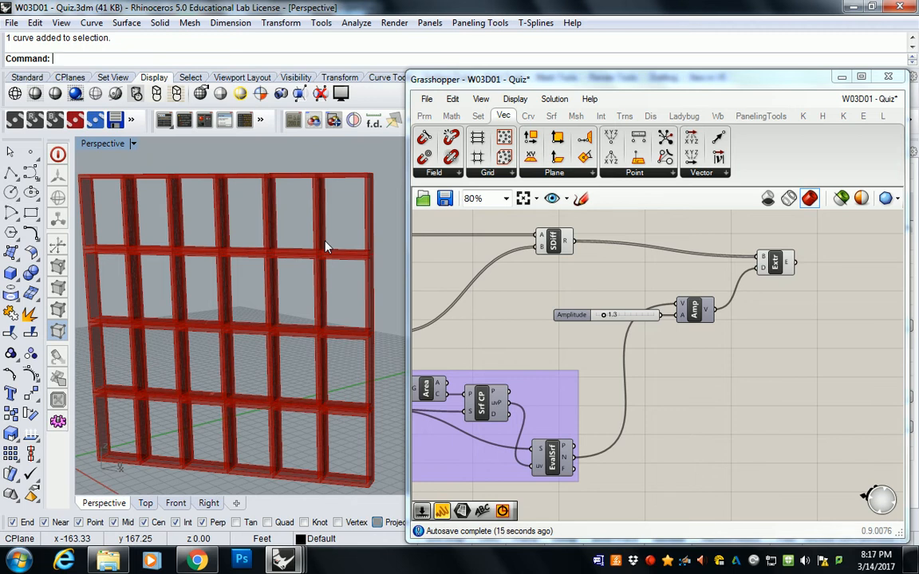
{"action": "scroll", "coordinate": [308, 281], "scroll_direction": "up", "scroll_amount": 5}
{"action": "scroll", "coordinate": [322, 249], "scroll_direction": "up", "scroll_amount": 6}
{"action": "right_click_drag", "start_coordinate": [308, 274], "coordinate": [328, 308]}
{"action": "scroll", "coordinate": [325, 265], "scroll_direction": "down", "scroll_amount": 6}
{"action": "scroll", "coordinate": [335, 297], "scroll_direction": "up", "scroll_amount": 4}
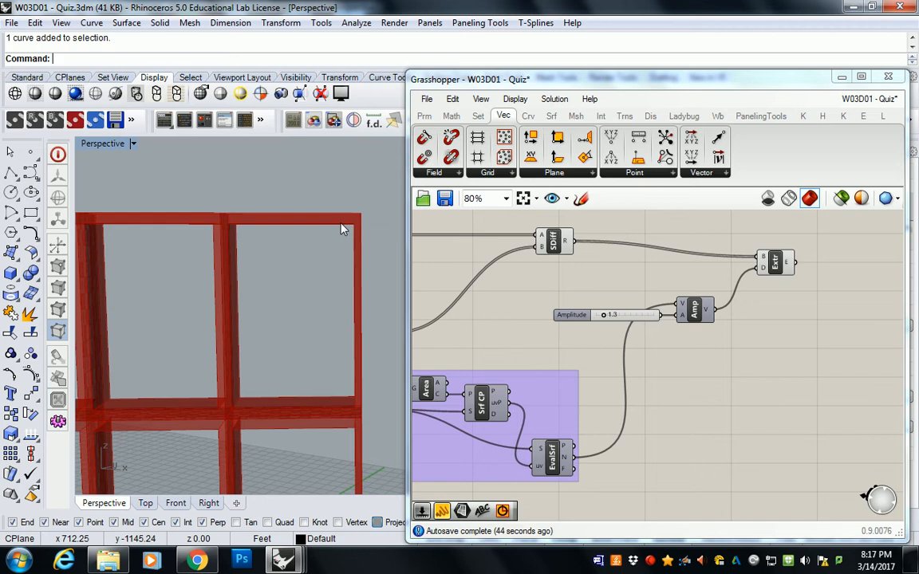
{"action": "left_click", "coordinate": [772, 263]}
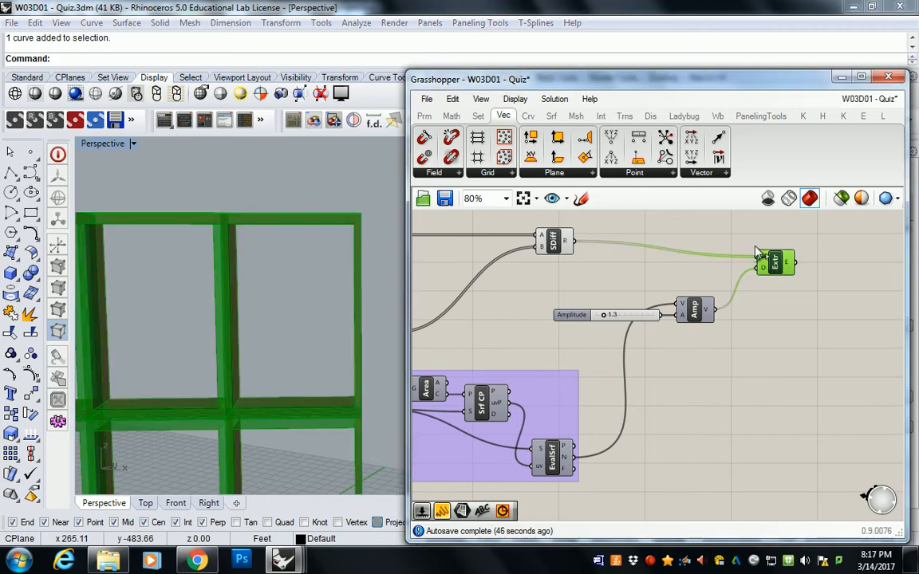
- Duplicate the Dom²Num sliders and the components from the second SubSrf through Extrude, including the purple group, and place the copy below the original
{"action": "scroll", "coordinate": [702, 275], "scroll_direction": "down", "scroll_amount": 5}
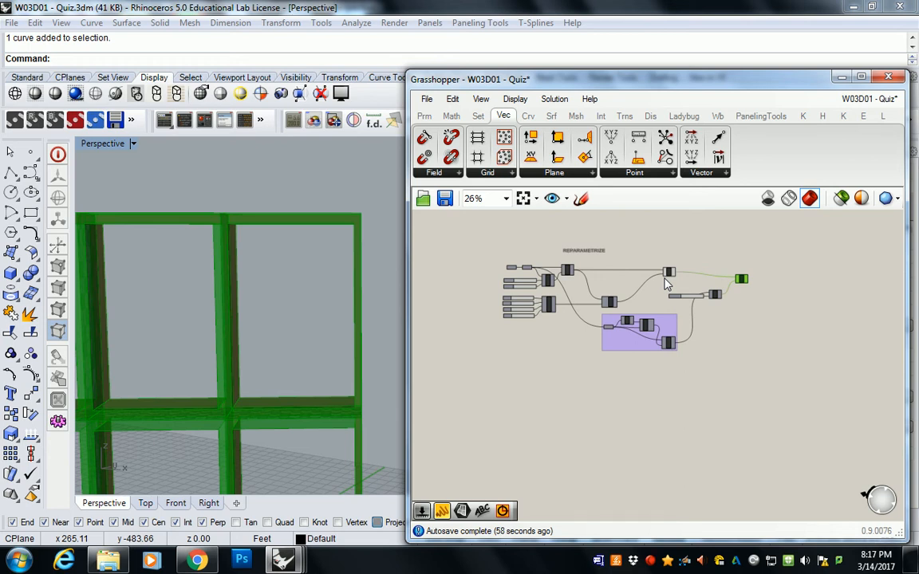
{"action": "scroll", "coordinate": [667, 283], "scroll_direction": "up", "scroll_amount": 2}
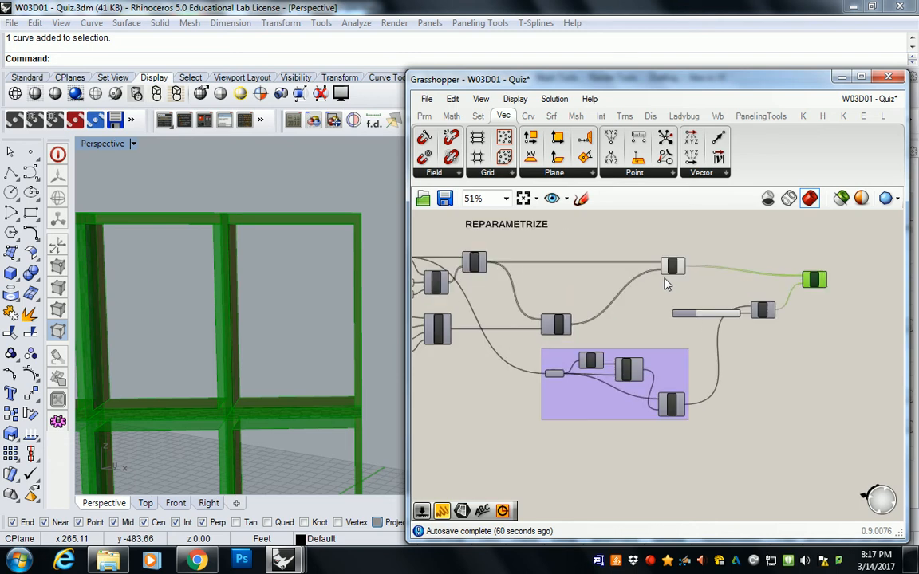
{"action": "scroll", "coordinate": [705, 281], "scroll_direction": "up", "scroll_amount": 1}
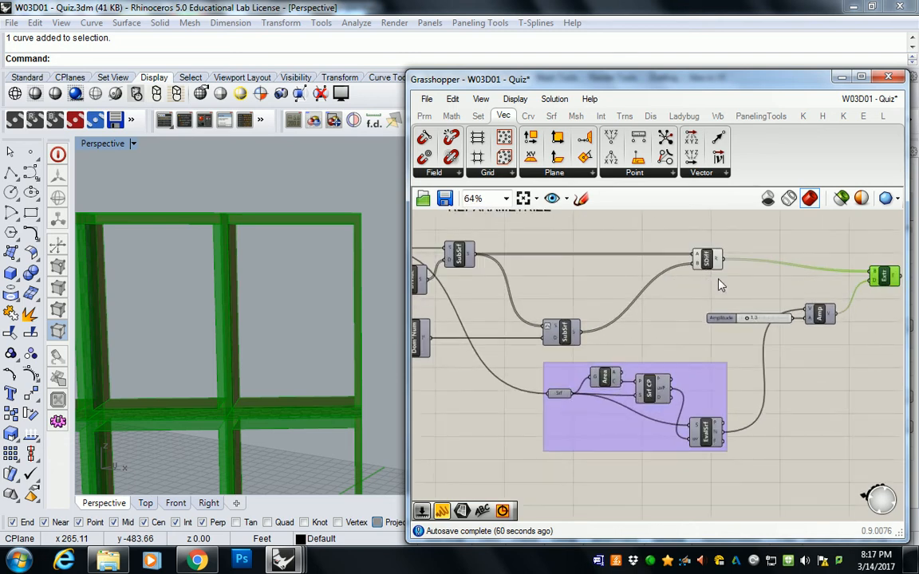
{"action": "left_click_drag", "start_coordinate": [890, 229], "coordinate": [447, 443]}
{"action": "right_click_drag", "start_coordinate": [499, 370], "coordinate": [636, 353]}
{"action": "left_click_drag", "start_coordinate": [560, 387], "coordinate": [454, 308]}
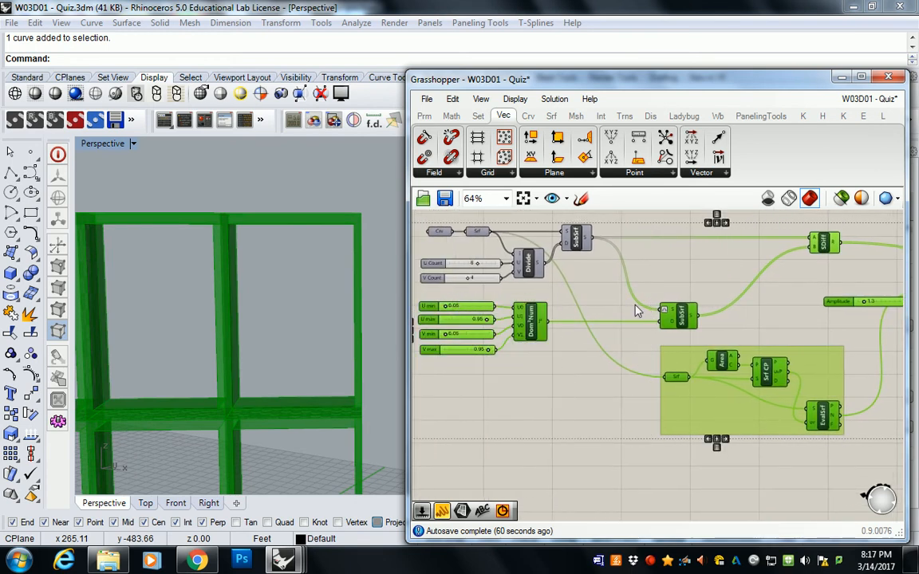
{"action": "key", "text": "ctrl+v"}
{"action": "scroll", "coordinate": [643, 308], "scroll_direction": "down", "scroll_amount": 3}
{"action": "right_click_drag", "start_coordinate": [661, 313], "coordinate": [639, 273]}
{"action": "left_click_drag", "start_coordinate": [639, 274], "coordinate": [650, 413]}
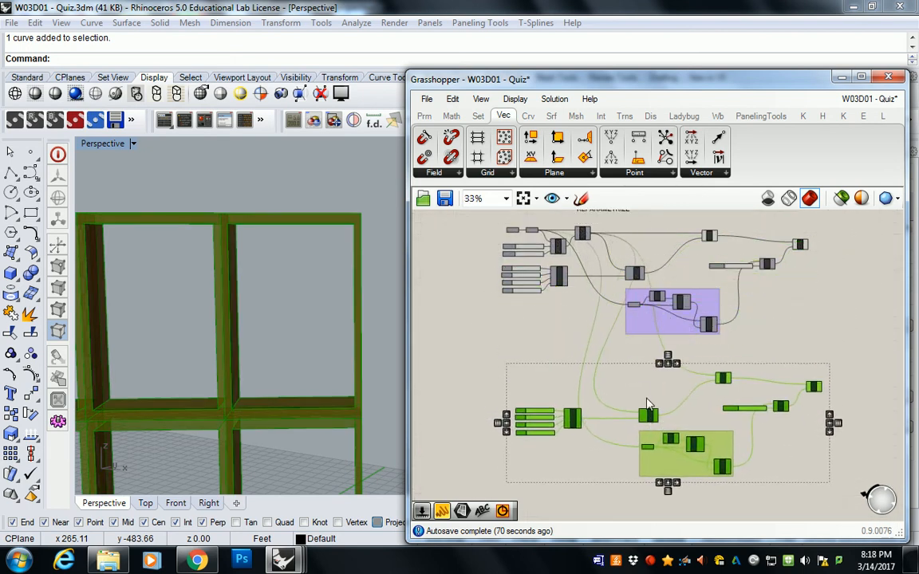
{"action": "mouse_move", "coordinate": [637, 385]}
{"action": "right_mouse_down"}
{"action": "mouse_move", "coordinate": [633, 360]}
{"action": "mouse_move", "coordinate": [634, 383]}
{"action": "right_mouse_up"}
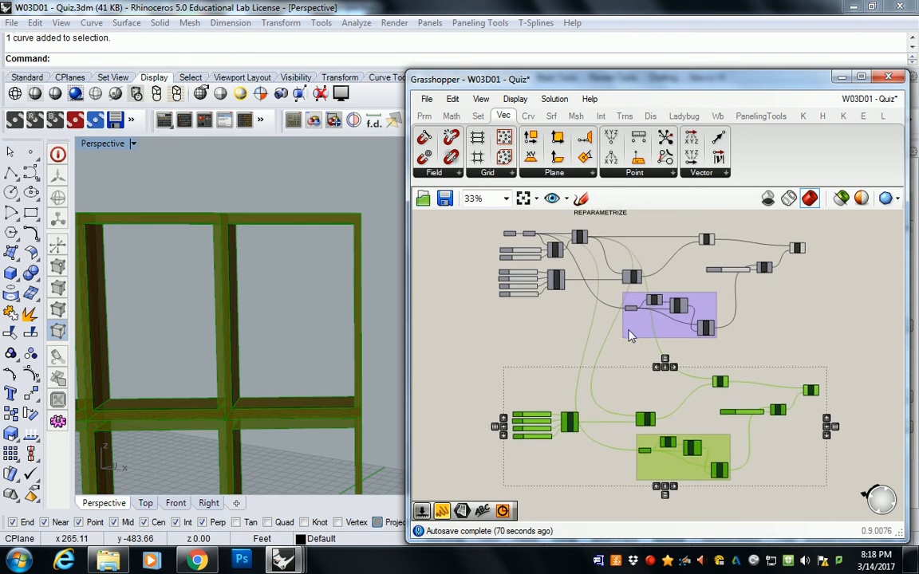
- Undo the last move of the duplicated components and check the first SubSrf component that feeds them
{"action": "key", "text": "ctrl+z"}
{"action": "right_click_drag", "start_coordinate": [636, 308], "coordinate": [628, 351]}
{"action": "scroll", "coordinate": [650, 311], "scroll_direction": "up", "scroll_amount": 2}
{"action": "scroll", "coordinate": [672, 324], "scroll_direction": "down", "scroll_amount": 1}
{"action": "right_click_drag", "start_coordinate": [720, 325], "coordinate": [715, 317]}
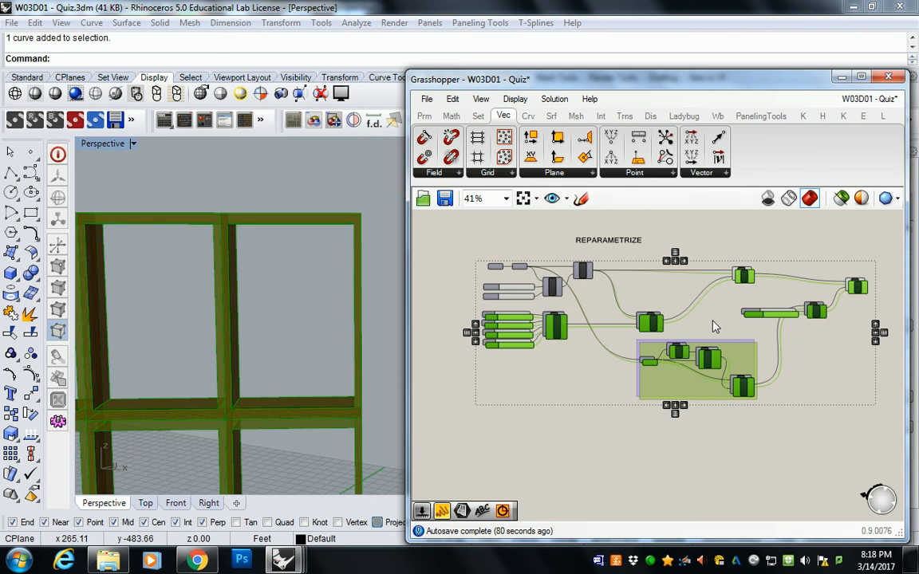
{"action": "scroll", "coordinate": [589, 279], "scroll_direction": "up", "scroll_amount": 6}
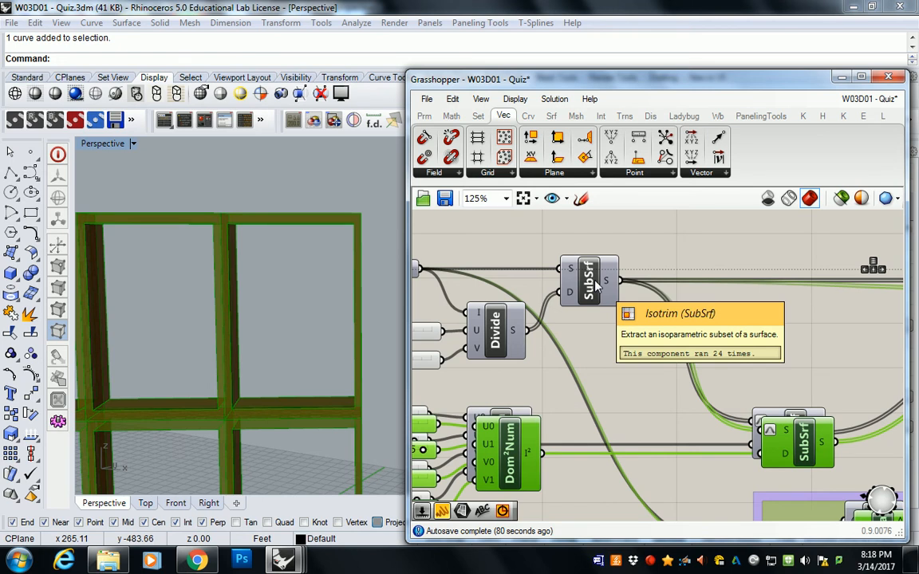
{"action": "scroll", "coordinate": [598, 281], "scroll_direction": "down", "scroll_amount": 5}
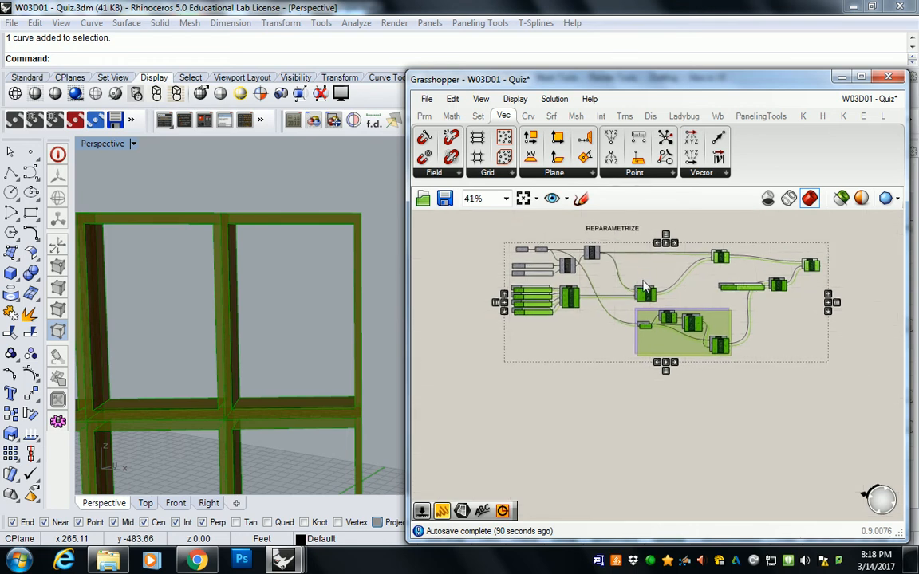
- Move the duplicated components below the original definition
{"action": "scroll", "coordinate": [653, 299], "scroll_direction": "up", "scroll_amount": 2}
{"action": "left_click_drag", "start_coordinate": [652, 299], "coordinate": [652, 446]}
{"action": "right_click_drag", "start_coordinate": [617, 400], "coordinate": [593, 355]}
{"action": "left_click", "coordinate": [592, 355]}
{"action": "scroll", "coordinate": [599, 361], "scroll_direction": "down", "scroll_amount": 2}
{"action": "scroll", "coordinate": [557, 299], "scroll_direction": "up", "scroll_amount": 4}
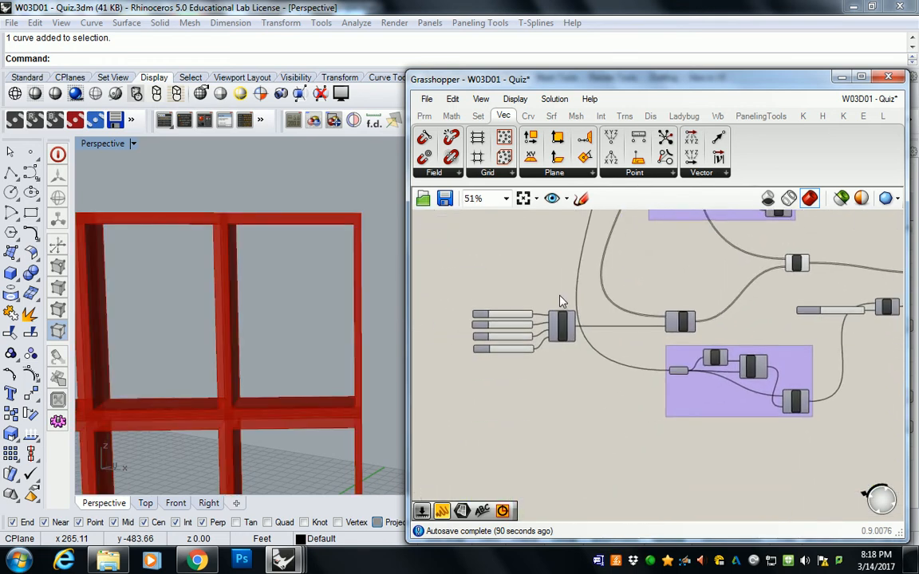
- Delete the duplicated Solid Difference component
{"action": "scroll", "coordinate": [572, 342], "scroll_direction": "up", "scroll_amount": 1}
{"action": "scroll", "coordinate": [573, 343], "scroll_direction": "down", "scroll_amount": 1}
{"action": "right_click_drag", "start_coordinate": [698, 329], "coordinate": [598, 332]}
{"action": "right_click_drag", "start_coordinate": [478, 329], "coordinate": [522, 318]}
{"action": "scroll", "coordinate": [590, 301], "scroll_direction": "down", "scroll_amount": 2}
{"action": "right_click_drag", "start_coordinate": [638, 280], "coordinate": [665, 418]}
{"action": "right_click_drag", "start_coordinate": [619, 318], "coordinate": [640, 385]}
{"action": "right_click_drag", "start_coordinate": [756, 474], "coordinate": [668, 377]}
{"action": "scroll", "coordinate": [754, 369], "scroll_direction": "up", "scroll_amount": 2}
{"action": "left_click", "coordinate": [722, 365]}
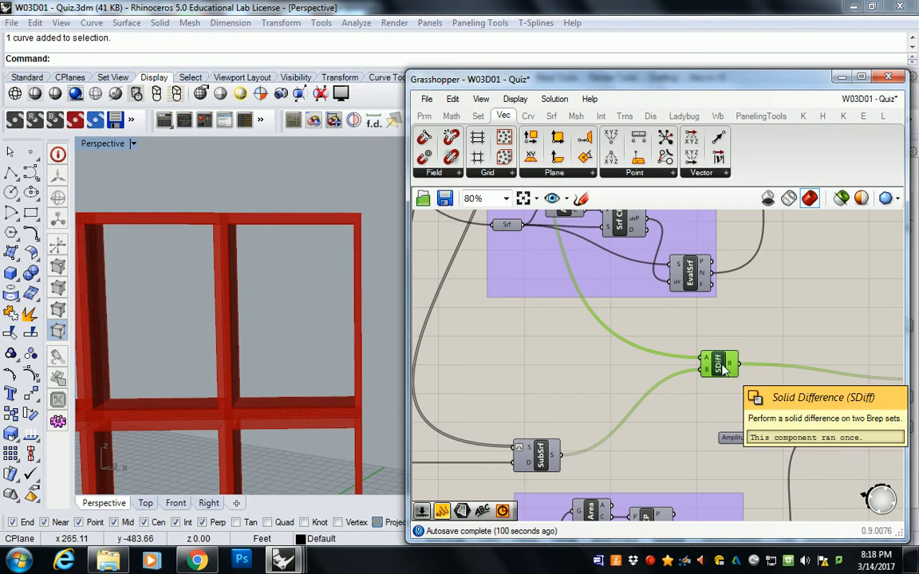
{"action": "key", "text": "Delete"}
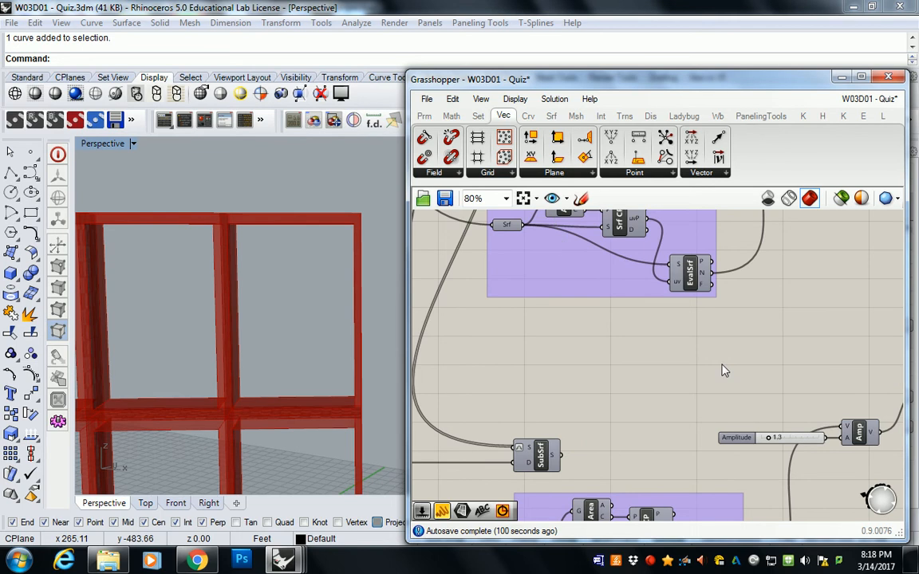
- Turn on the preview of the duplicated SubSrf component and view its panels within the extruded frame
{"action": "right_click_drag", "start_coordinate": [637, 386], "coordinate": [644, 319]}
{"action": "left_click", "coordinate": [550, 388]}
{"action": "scroll", "coordinate": [562, 383], "scroll_direction": "down", "scroll_amount": 2}
{"action": "scroll", "coordinate": [603, 367], "scroll_direction": "up", "scroll_amount": 1}
{"action": "left_click", "coordinate": [569, 336]}
{"action": "right_click_drag", "start_coordinate": [569, 336], "coordinate": [630, 339]}
{"action": "right_click", "coordinate": [605, 391]}
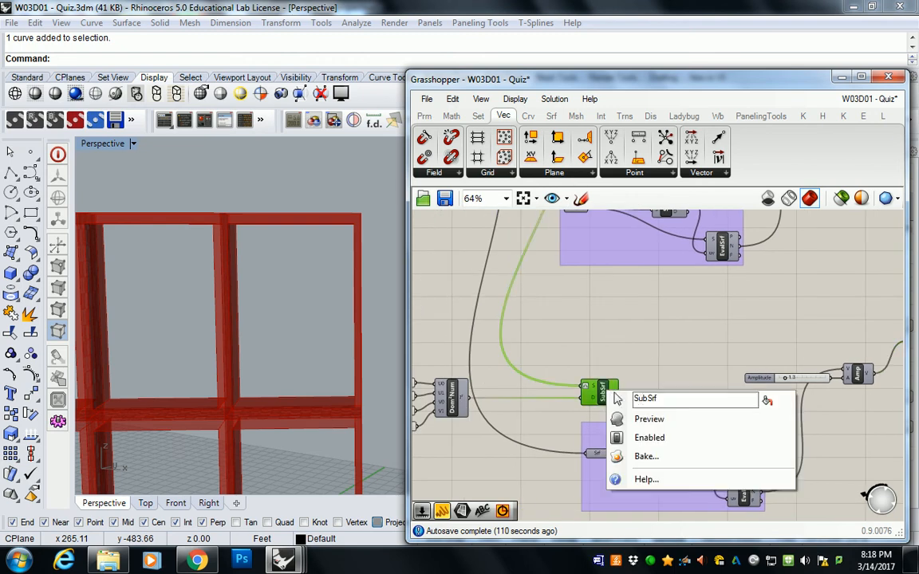
{"action": "left_click", "coordinate": [650, 420]}
{"action": "right_click_drag", "start_coordinate": [371, 316], "coordinate": [301, 320]}
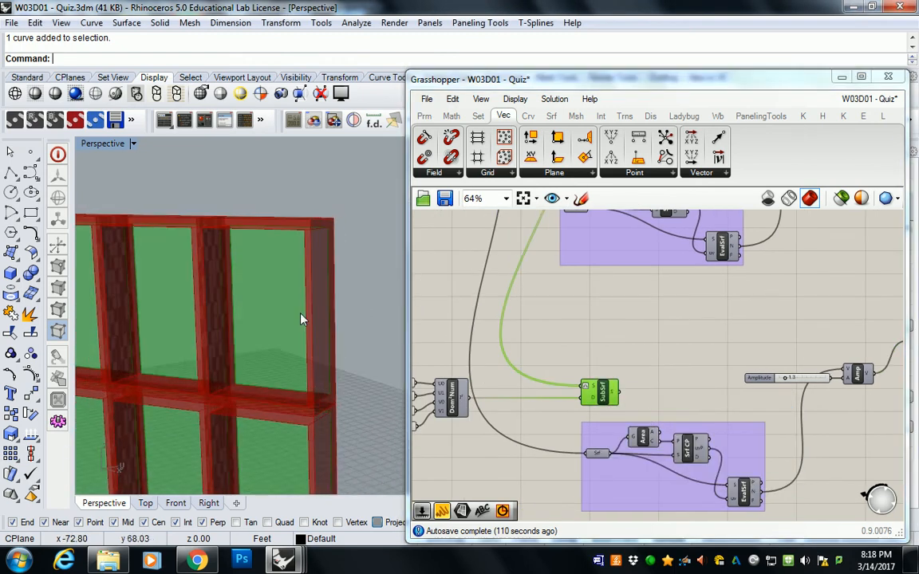
- Compare the original Extrude geometry with the duplicated SubSrf component and examine its surface output
{"action": "scroll", "coordinate": [722, 343], "scroll_direction": "down", "scroll_amount": 3}
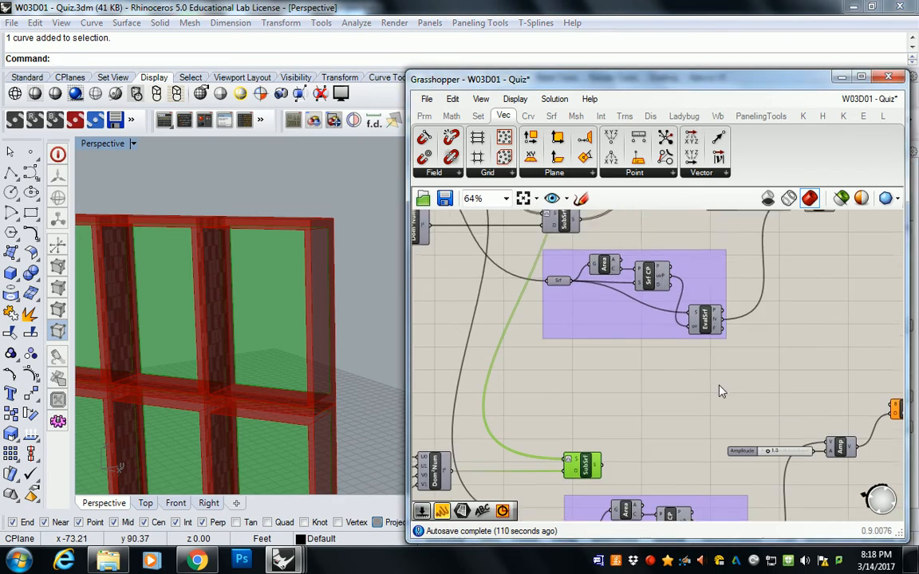
{"action": "scroll", "coordinate": [690, 251], "scroll_direction": "up", "scroll_amount": 3}
{"action": "scroll", "coordinate": [690, 251], "scroll_direction": "up", "scroll_amount": 2}
{"action": "left_click", "coordinate": [742, 271]}
{"action": "scroll", "coordinate": [743, 276], "scroll_direction": "down", "scroll_amount": 4}
{"action": "right_click_drag", "start_coordinate": [686, 376], "coordinate": [612, 210]}
{"action": "scroll", "coordinate": [608, 308], "scroll_direction": "up", "scroll_amount": 1}
{"action": "scroll", "coordinate": [611, 319], "scroll_direction": "up", "scroll_amount": 4}
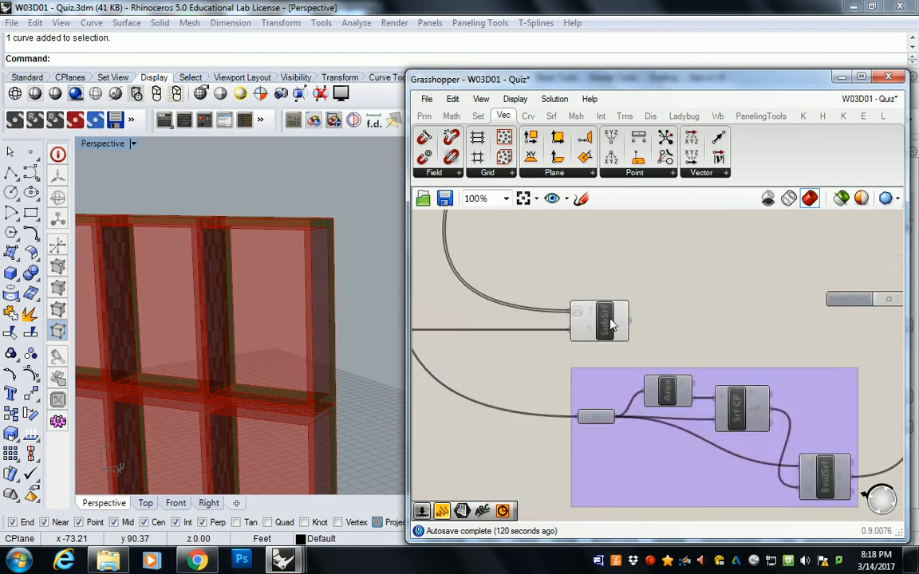
{"action": "scroll", "coordinate": [612, 318], "scroll_direction": "down", "scroll_amount": 1}
{"action": "right_click_drag", "start_coordinate": [612, 319], "coordinate": [645, 300]}
{"action": "left_click", "coordinate": [653, 316]}
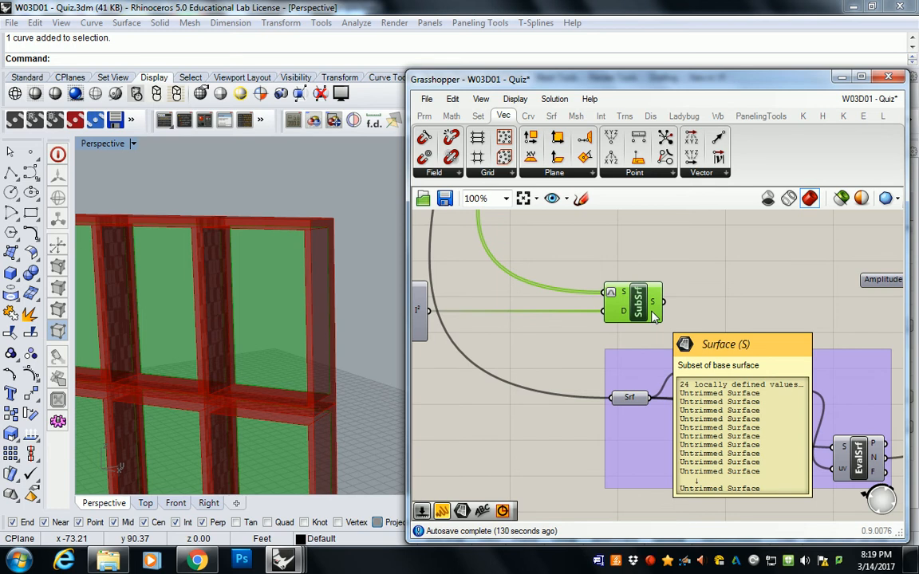
- Undo the edits back to the state before the components were duplicated
{"action": "scroll", "coordinate": [652, 312], "scroll_direction": "down", "scroll_amount": 5}
{"action": "right_click_drag", "start_coordinate": [650, 267], "coordinate": [581, 361]}
{"action": "scroll", "coordinate": [581, 356], "scroll_direction": "up", "scroll_amount": 3}
{"action": "scroll", "coordinate": [582, 307], "scroll_direction": "down", "scroll_amount": 2}
{"action": "key", "text": "ctrl+z"}
{"action": "key", "text": "ctrl+z"}
{"action": "key", "text": "ctrl+z"}
{"action": "key", "text": "ctrl+z"}
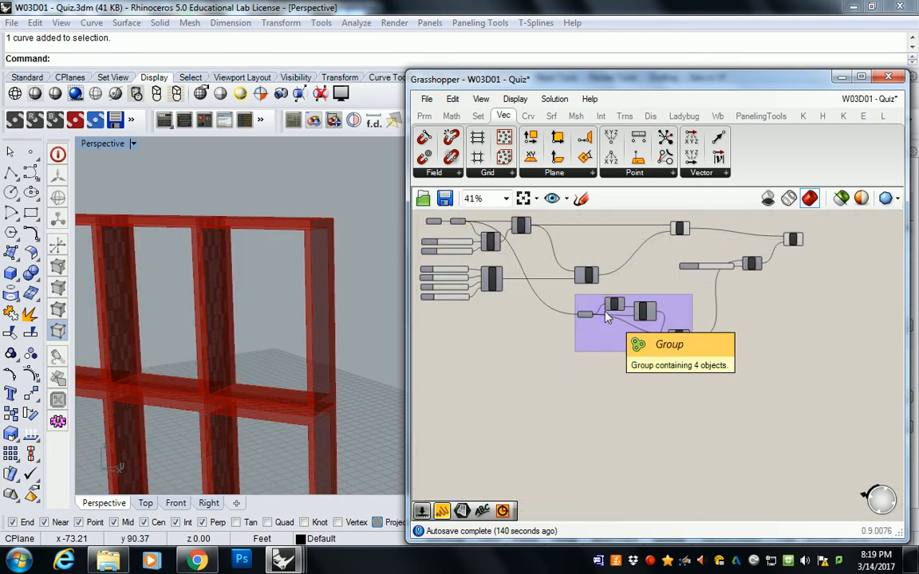
- Duplicate the frame's domain sliders, Dom²Num, SubSrf, Solid Difference, surface-normal group, Amplitude slider and vector, and Extrude components below the originals
{"action": "right_click_drag", "start_coordinate": [768, 323], "coordinate": [749, 350]}
{"action": "left_click_drag", "start_coordinate": [830, 415], "coordinate": [554, 243]}
{"action": "right_click_drag", "start_coordinate": [547, 296], "coordinate": [594, 303]}
{"action": "left_click_drag", "start_coordinate": [550, 351], "coordinate": [413, 292], "text": "shift"}
{"action": "scroll", "coordinate": [503, 260], "scroll_direction": "up", "scroll_amount": 2}
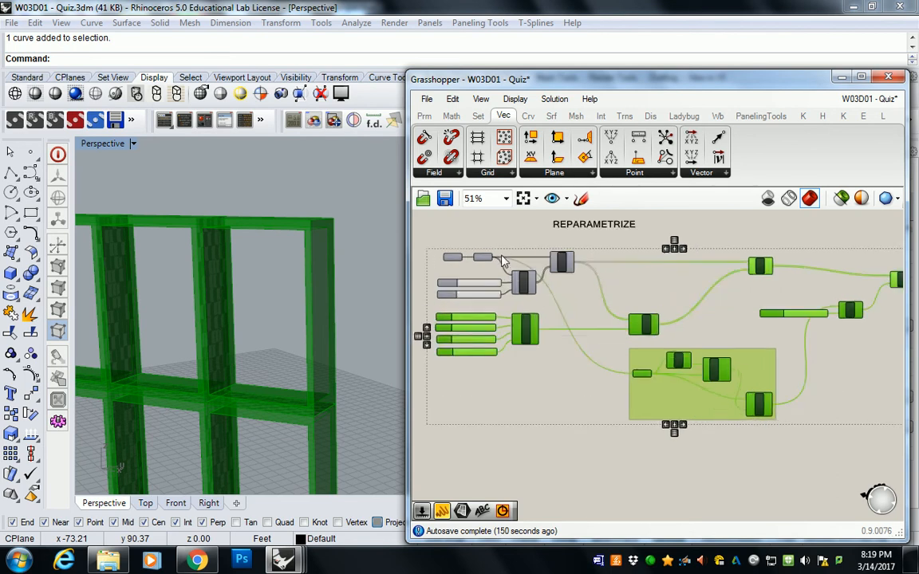
{"action": "scroll", "coordinate": [502, 259], "scroll_direction": "up", "scroll_amount": 1}
{"action": "scroll", "coordinate": [613, 275], "scroll_direction": "up", "scroll_amount": 2}
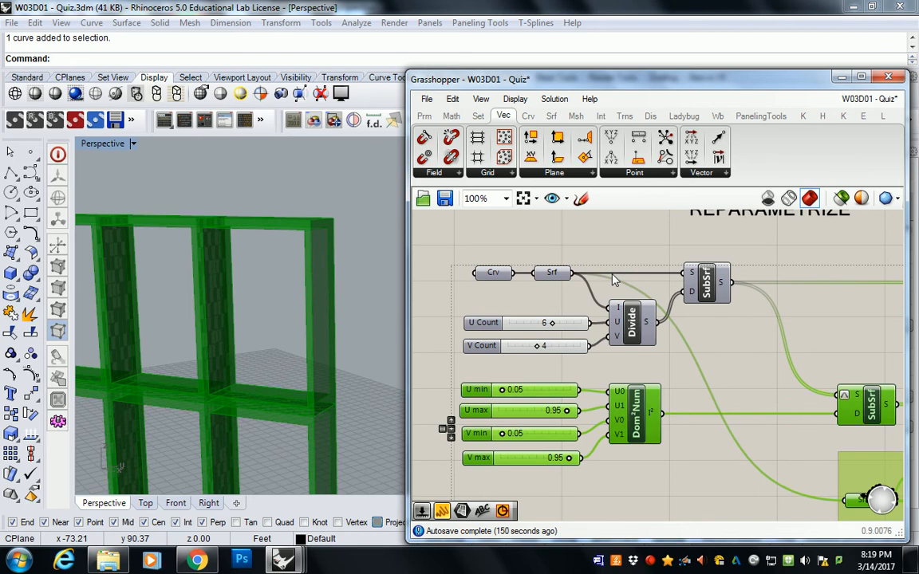
{"action": "scroll", "coordinate": [613, 279], "scroll_direction": "down", "scroll_amount": 3}
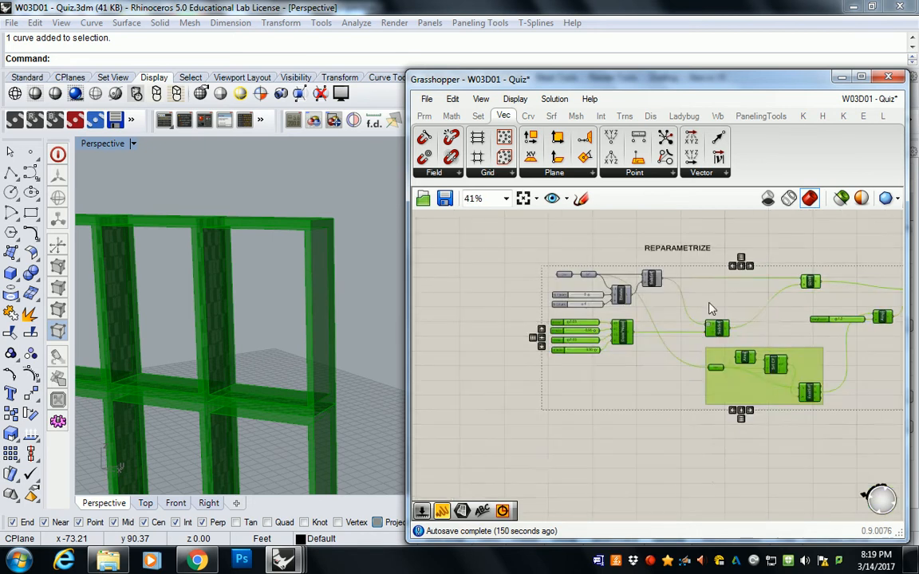
{"action": "right_click_drag", "start_coordinate": [612, 309], "coordinate": [670, 303]}
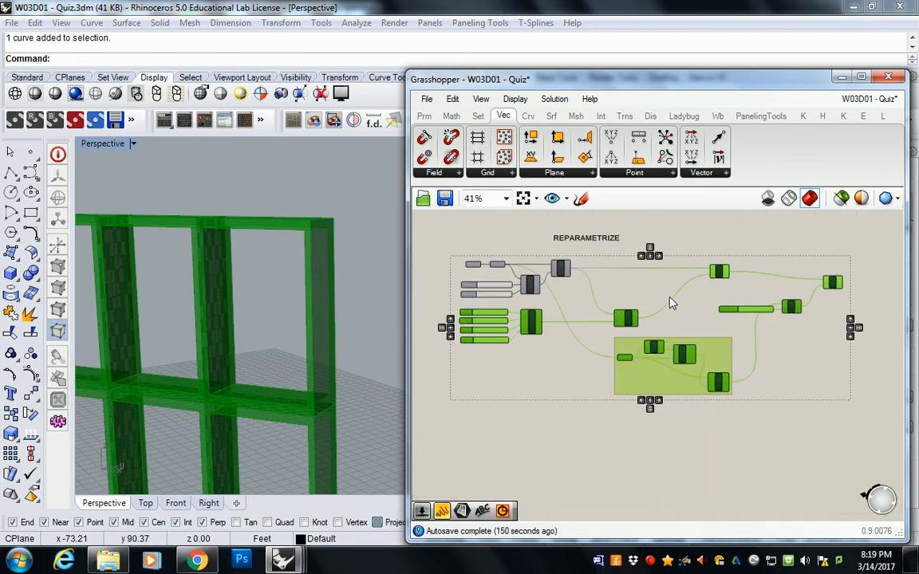
{"action": "left_click_drag", "start_coordinate": [631, 321], "coordinate": [638, 477], "text": "alt"}
{"action": "right_click_drag", "start_coordinate": [636, 452], "coordinate": [638, 353]}
{"action": "scroll", "coordinate": [631, 371], "scroll_direction": "up", "scroll_amount": 2}
{"action": "left_click", "coordinate": [659, 341]}
{"action": "scroll", "coordinate": [659, 341], "scroll_direction": "down", "scroll_amount": 2}
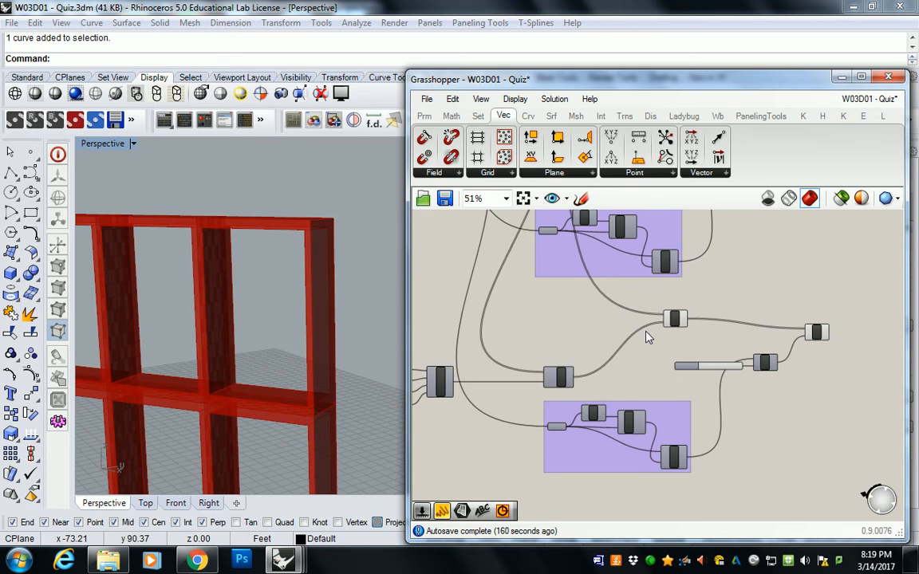
- Turn on the preview of the duplicated SubSrf component
{"action": "scroll", "coordinate": [623, 335], "scroll_direction": "up", "scroll_amount": 3}
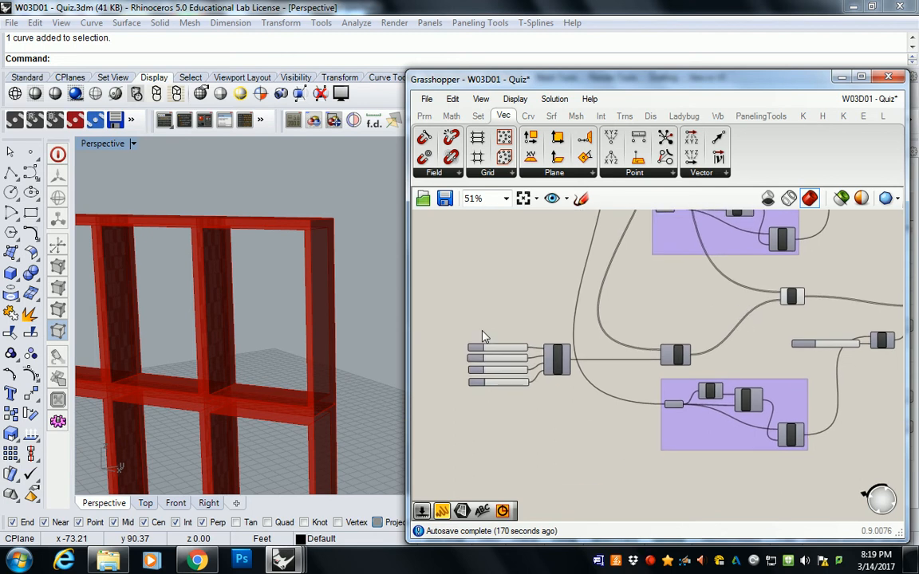
{"action": "right_click_drag", "start_coordinate": [659, 389], "coordinate": [473, 379]}
{"action": "left_click", "coordinate": [700, 367]}
{"action": "right_click", "coordinate": [696, 368]}
{"action": "left_click", "coordinate": [744, 396]}
- Delete the Solid Difference component from the duplicated branch
{"action": "scroll", "coordinate": [743, 398], "scroll_direction": "down", "scroll_amount": 1}
{"action": "right_click_drag", "start_coordinate": [790, 341], "coordinate": [604, 357]}
{"action": "left_click_drag", "start_coordinate": [741, 264], "coordinate": [682, 336]}
{"action": "key", "text": "Delete"}
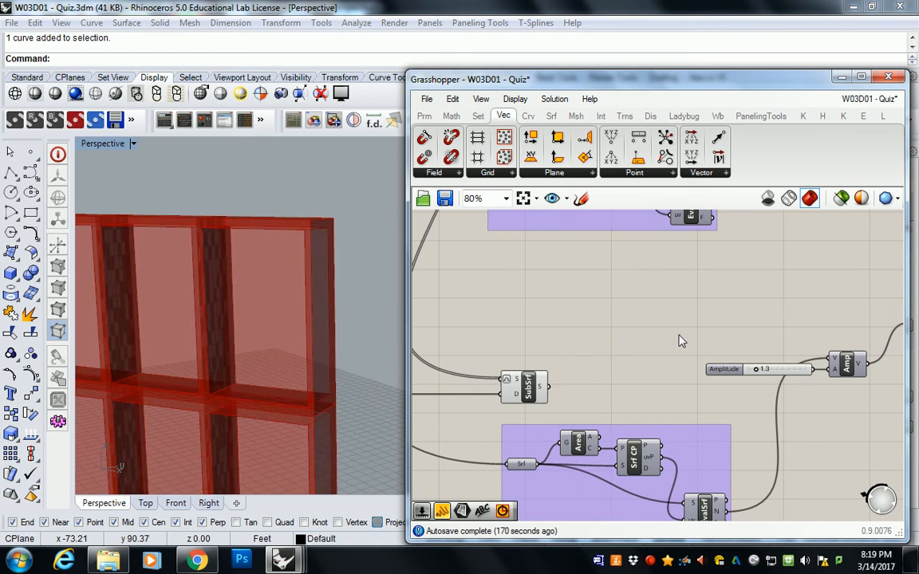
- Highlight the duplicated SubSrf's panels and set the duplicated V min slider to 0.9 to reduce them to narrow strips
{"action": "right_click_drag", "start_coordinate": [556, 369], "coordinate": [609, 351]}
{"action": "left_click", "coordinate": [581, 369]}
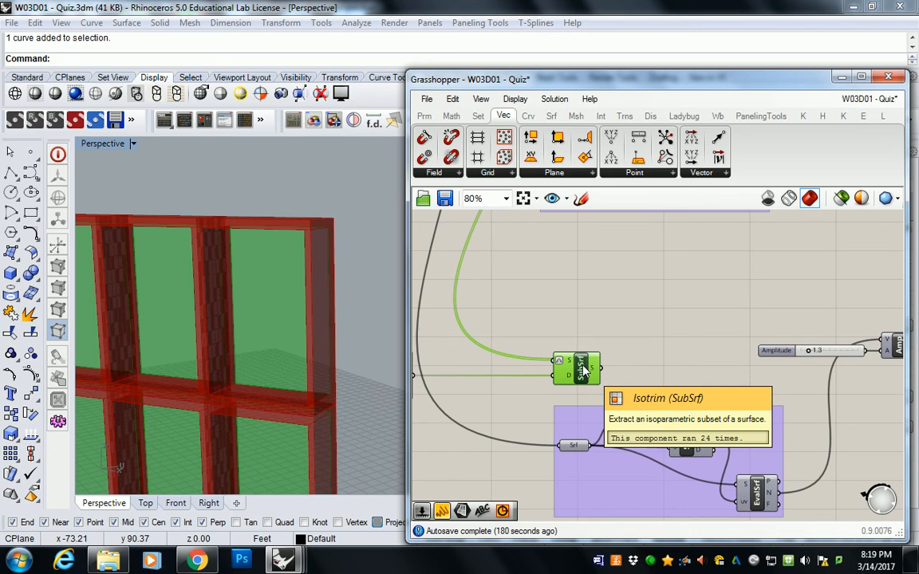
{"action": "right_click_drag", "start_coordinate": [577, 363], "coordinate": [664, 269]}
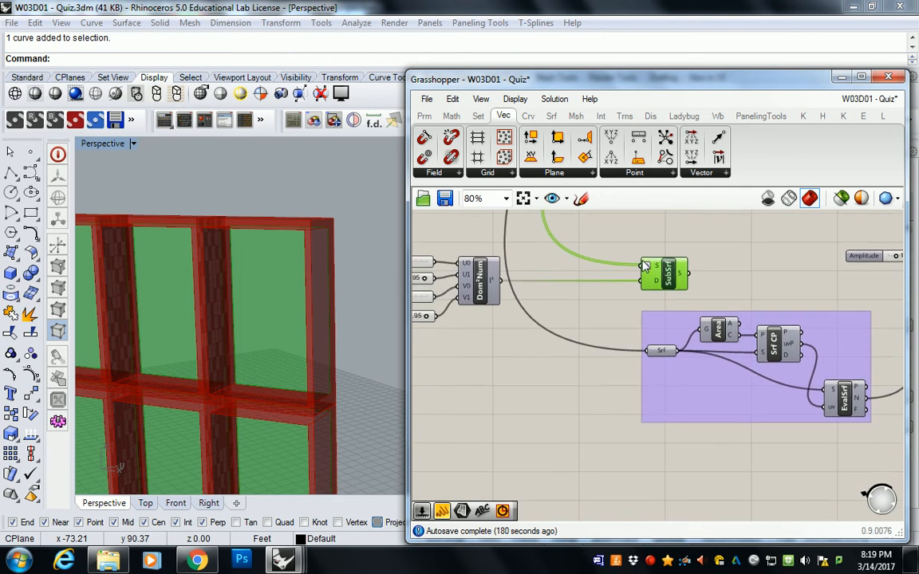
{"action": "right_click_drag", "start_coordinate": [284, 286], "coordinate": [317, 240]}
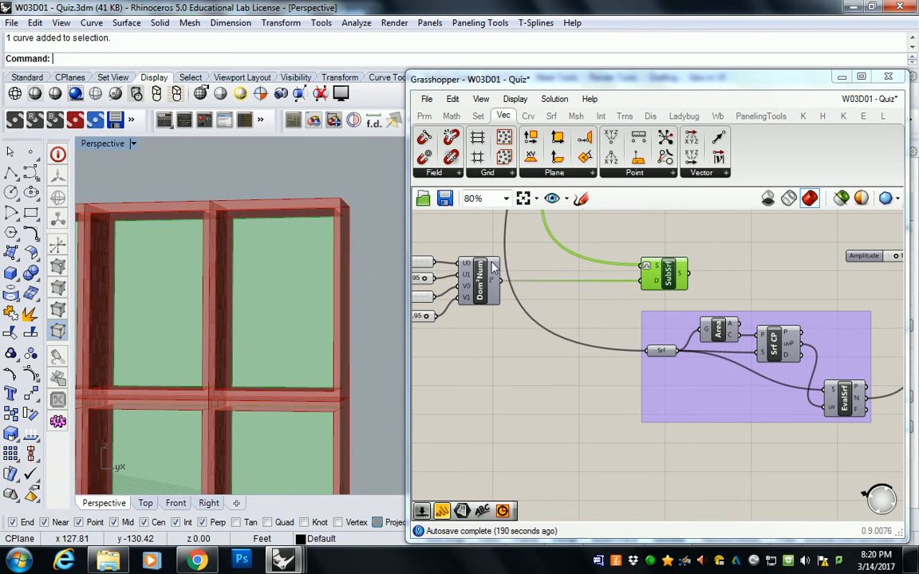
{"action": "scroll", "coordinate": [532, 338], "scroll_direction": "up", "scroll_amount": 5}
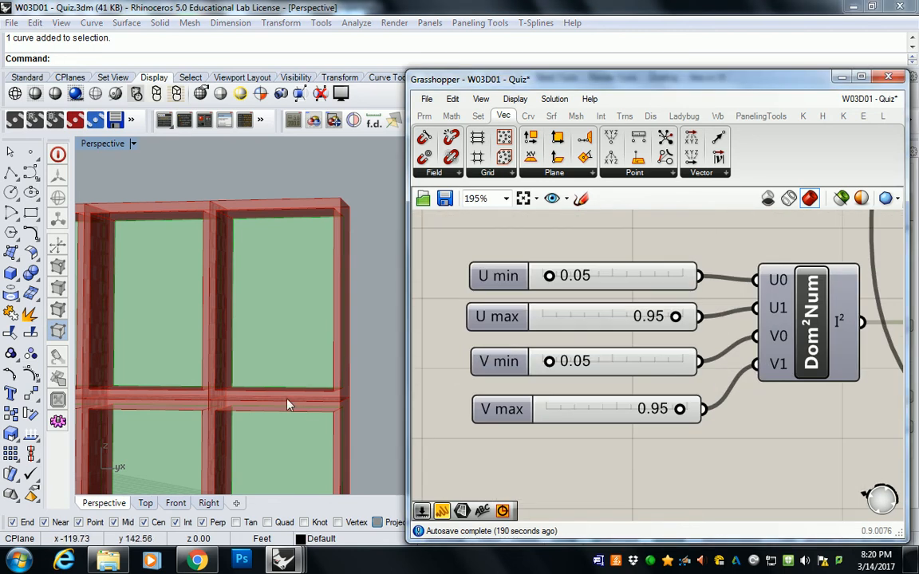
{"action": "left_click_drag", "start_coordinate": [549, 361], "coordinate": [666, 363]}
{"action": "right_click_drag", "start_coordinate": [722, 291], "coordinate": [642, 285]}
{"action": "right_click_drag", "start_coordinate": [287, 261], "coordinate": [260, 281]}
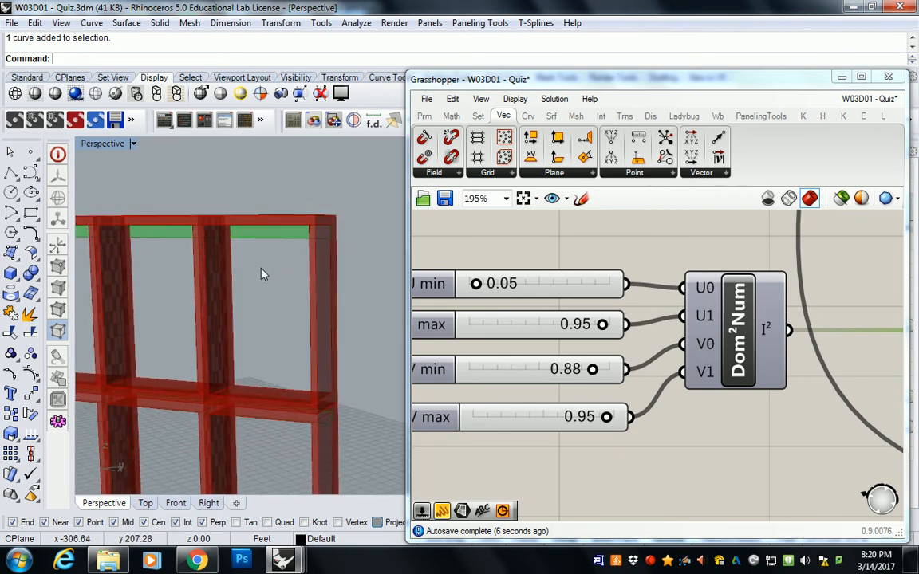
{"action": "double_click", "coordinate": [569, 370]}
{"action": "type", "text": ".9"}
{"action": "left_click", "coordinate": [600, 368]}
- Connect the duplicated SubSrf's surface output to the base input of the duplicated Extrude component
{"action": "scroll", "coordinate": [626, 329], "scroll_direction": "down", "scroll_amount": 1}
{"action": "scroll", "coordinate": [626, 328], "scroll_direction": "down", "scroll_amount": 4}
{"action": "right_click_drag", "start_coordinate": [753, 263], "coordinate": [443, 299]}
{"action": "left_click_drag", "start_coordinate": [478, 346], "coordinate": [770, 289]}
- Increase the duplicated Amplitude value so that the extruded strips project beyond the frame
{"action": "mouse_move", "coordinate": [649, 338]}
{"action": "left_mouse_down"}
{"action": "mouse_move", "coordinate": [680, 340]}
{"action": "mouse_move", "coordinate": [617, 336]}
{"action": "mouse_move", "coordinate": [632, 338]}
{"action": "left_mouse_up"}
{"action": "scroll", "coordinate": [221, 320], "scroll_direction": "down", "scroll_amount": 6}
{"action": "right_click_drag", "start_coordinate": [222, 320], "coordinate": [381, 300], "text": "shift"}
{"action": "mouse_move", "coordinate": [629, 328]}
{"action": "left_mouse_down"}
{"action": "mouse_move", "coordinate": [635, 334]}
{"action": "mouse_move", "coordinate": [625, 334]}
{"action": "left_mouse_up"}
{"action": "right_click_drag", "start_coordinate": [383, 263], "coordinate": [343, 295]}
{"action": "scroll", "coordinate": [722, 273], "scroll_direction": "down", "scroll_amount": 2}
{"action": "right_click_drag", "start_coordinate": [722, 272], "coordinate": [672, 297]}
{"action": "scroll", "coordinate": [593, 311], "scroll_direction": "up", "scroll_amount": 2}
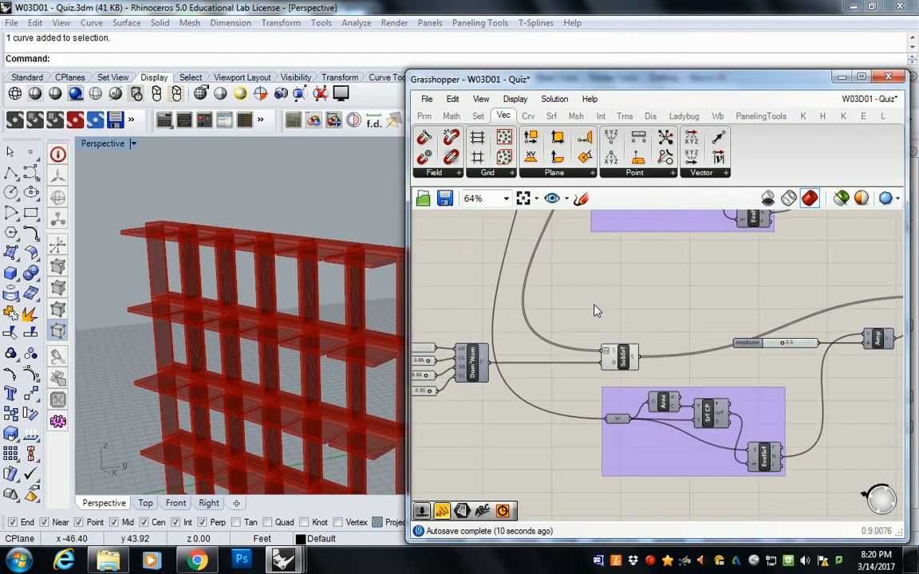
- Widen the Grasshopper window and undo the V min, Extrude connection and Amplitude edits in the duplicated branch
{"action": "left_click_drag", "start_coordinate": [405, 298], "coordinate": [287, 297]}
{"action": "right_click_drag", "start_coordinate": [214, 272], "coordinate": [181, 286], "text": "shift"}
{"action": "right_click_drag", "start_coordinate": [418, 289], "coordinate": [486, 269]}
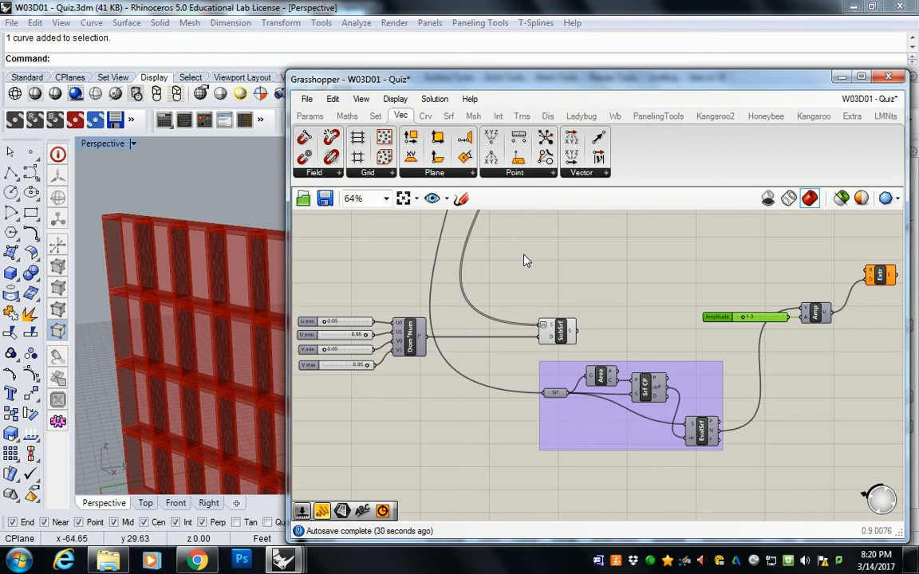
- Highlight the duplicated SubSrf's panels in the model and set the duplicated V min slider to 0.90
{"action": "left_click", "coordinate": [557, 331]}
{"action": "right_click_drag", "start_coordinate": [265, 308], "coordinate": [686, 322]}
{"action": "right_click_drag", "start_coordinate": [219, 205], "coordinate": [200, 303]}
{"action": "scroll", "coordinate": [181, 277], "scroll_direction": "up", "scroll_amount": 5}
{"action": "scroll", "coordinate": [181, 277], "scroll_direction": "up", "scroll_amount": 3}
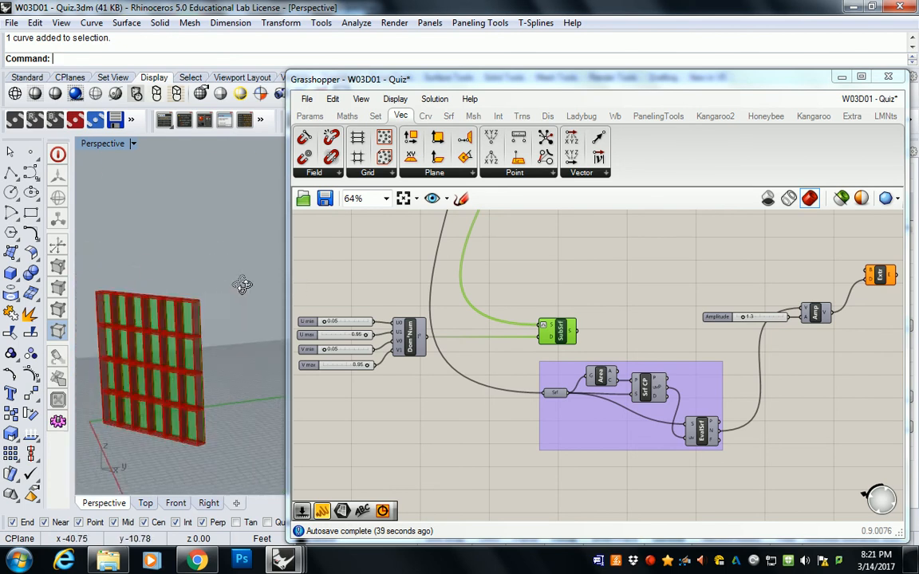
{"action": "scroll", "coordinate": [191, 322], "scroll_direction": "up", "scroll_amount": 5}
{"action": "scroll", "coordinate": [353, 333], "scroll_direction": "up", "scroll_amount": 3}
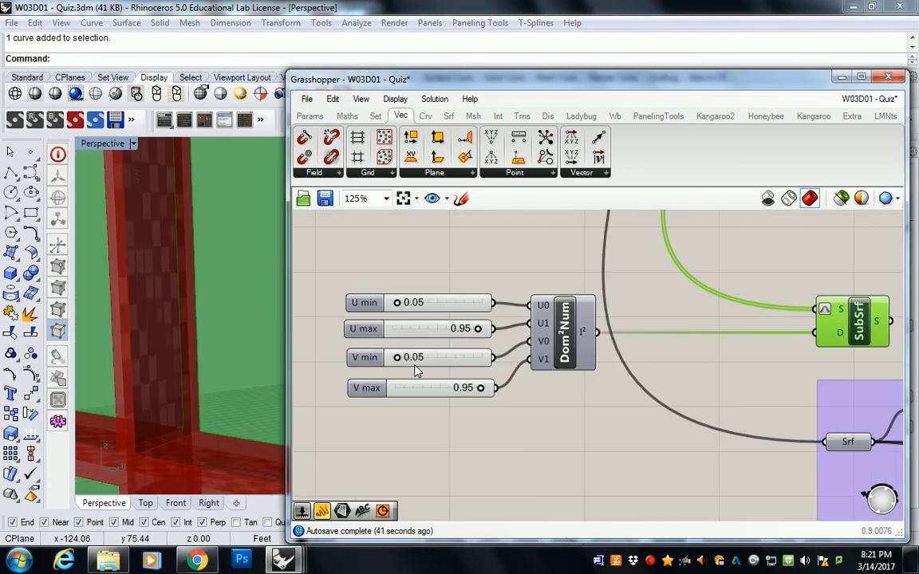
{"action": "scroll", "coordinate": [245, 311], "scroll_direction": "down", "scroll_amount": 2}
{"action": "scroll", "coordinate": [232, 315], "scroll_direction": "down", "scroll_amount": 3}
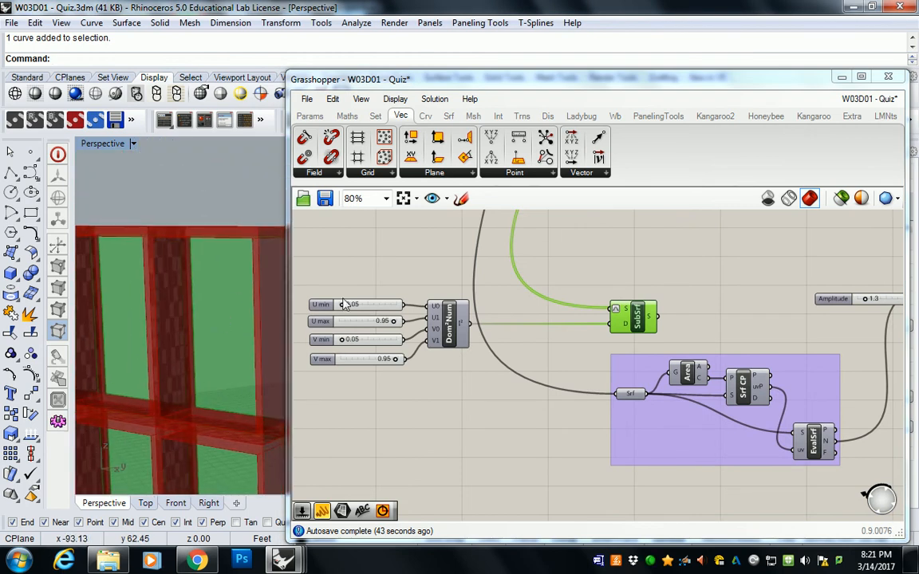
{"action": "scroll", "coordinate": [421, 359], "scroll_direction": "up", "scroll_amount": 4}
{"action": "left_click_drag", "start_coordinate": [420, 361], "coordinate": [536, 360]}
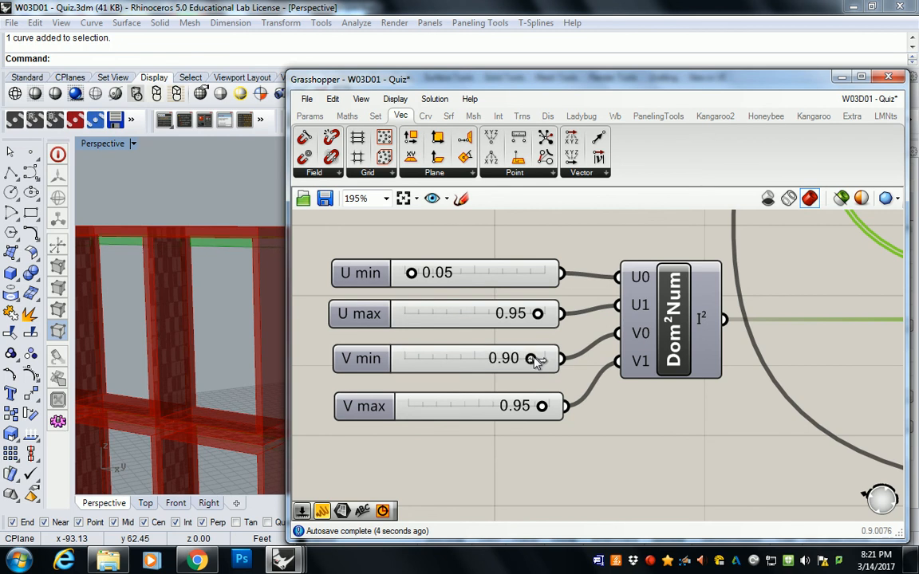
{"action": "right_click_drag", "start_coordinate": [247, 331], "coordinate": [234, 270]}
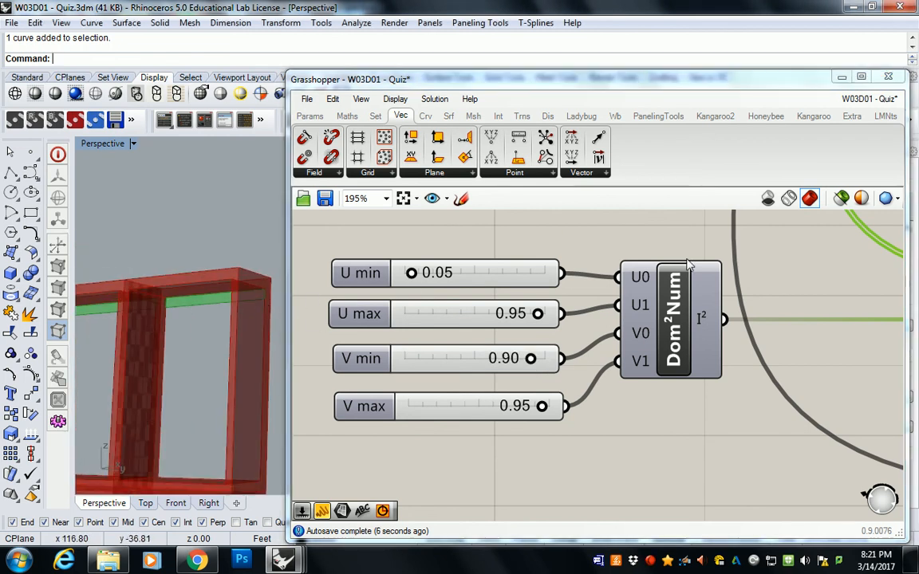
- Feed the duplicated SubSrf's narrow strips into the base input of the duplicated Extrude component
{"action": "right_click_drag", "start_coordinate": [687, 264], "coordinate": [607, 312]}
{"action": "scroll", "coordinate": [607, 312], "scroll_direction": "down", "scroll_amount": 5}
{"action": "right_click_drag", "start_coordinate": [772, 325], "coordinate": [414, 377]}
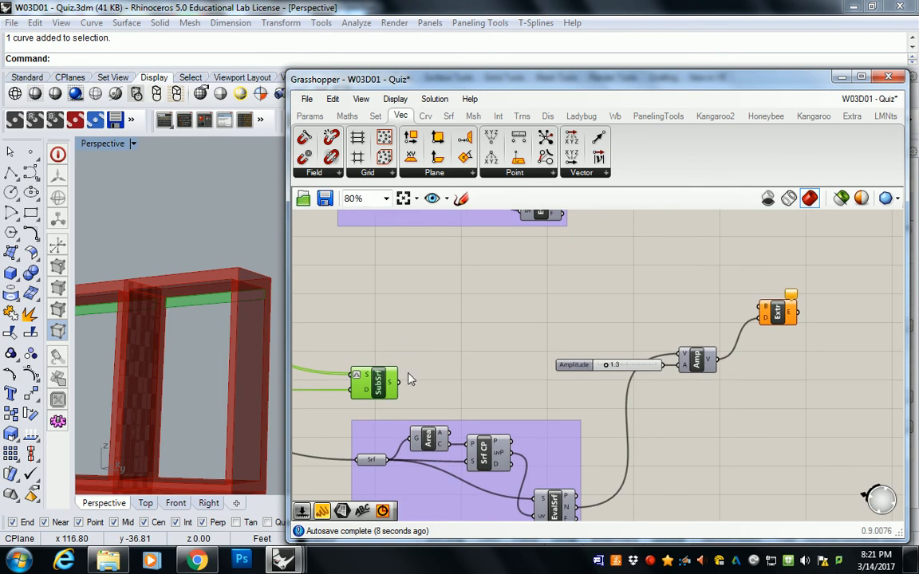
{"action": "left_click_drag", "start_coordinate": [398, 382], "coordinate": [761, 307]}
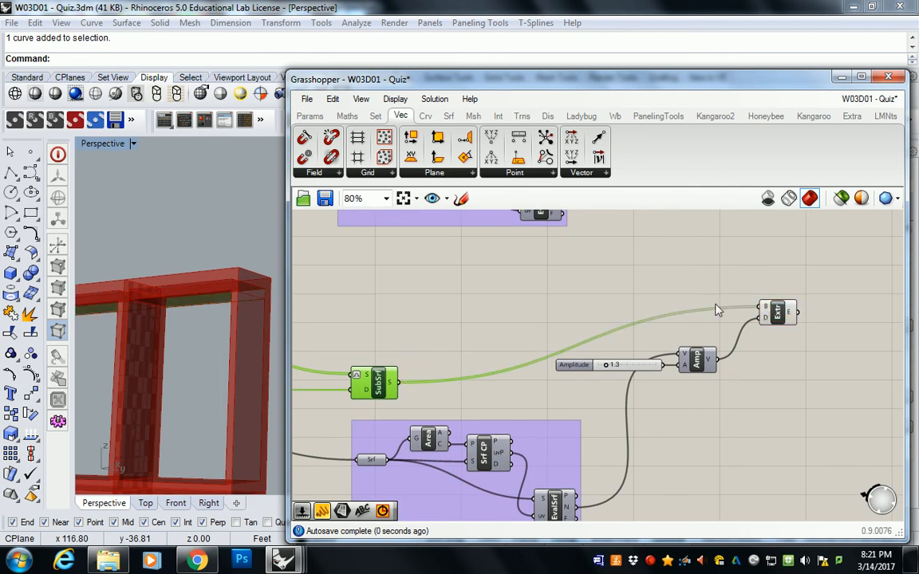
- Set the duplicated Amplitude slider to 3.7 to extrude the strips as shelves deeper than the frame
{"action": "mouse_move", "coordinate": [610, 367]}
{"action": "left_mouse_down"}
{"action": "mouse_move", "coordinate": [630, 366]}
{"action": "mouse_move", "coordinate": [619, 365]}
{"action": "left_mouse_up"}
{"action": "right_click_drag", "start_coordinate": [462, 309], "coordinate": [557, 289]}
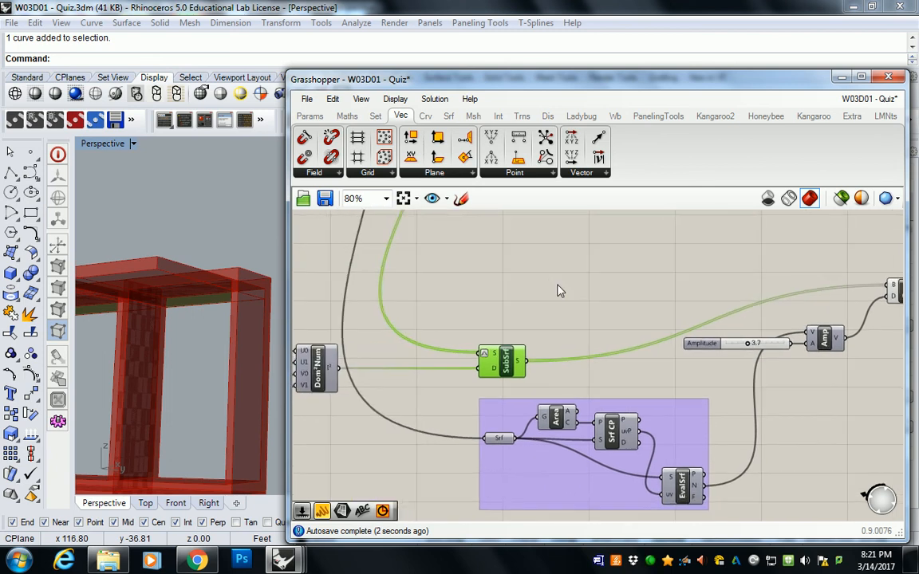
{"action": "scroll", "coordinate": [535, 289], "scroll_direction": "down", "scroll_amount": 1}
{"action": "scroll", "coordinate": [214, 264], "scroll_direction": "down", "scroll_amount": 1}
{"action": "scroll", "coordinate": [214, 277], "scroll_direction": "down", "scroll_amount": 3}
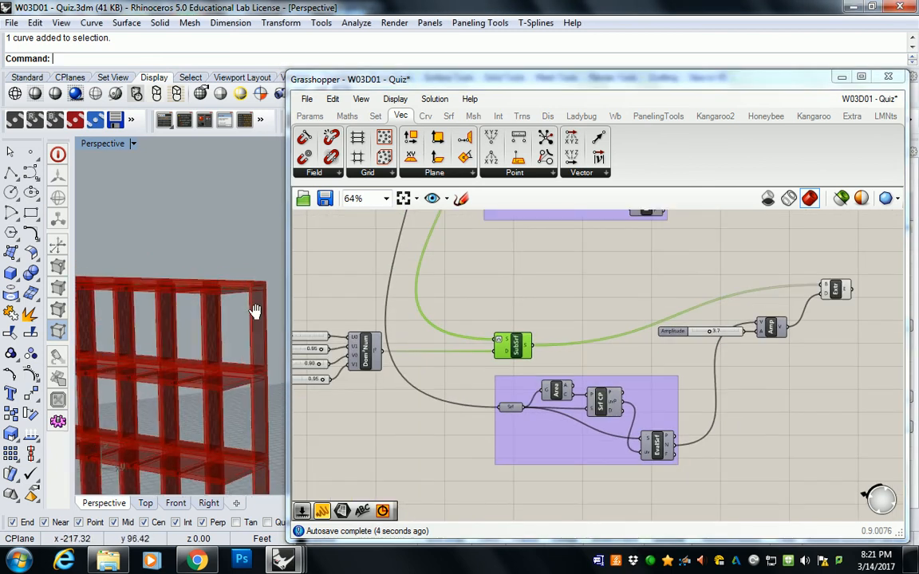
- Examine the Mesh Colours, colour swatch, Deconstruct Brep and curve components that follow the extrusions in the earlier definition on the canvas
{"action": "left_click_drag", "start_coordinate": [285, 263], "coordinate": [427, 263]}
{"action": "scroll", "coordinate": [311, 263], "scroll_direction": "up", "scroll_amount": 2}
{"action": "scroll", "coordinate": [750, 306], "scroll_direction": "down", "scroll_amount": 4}
{"action": "scroll", "coordinate": [545, 267], "scroll_direction": "up", "scroll_amount": 5}
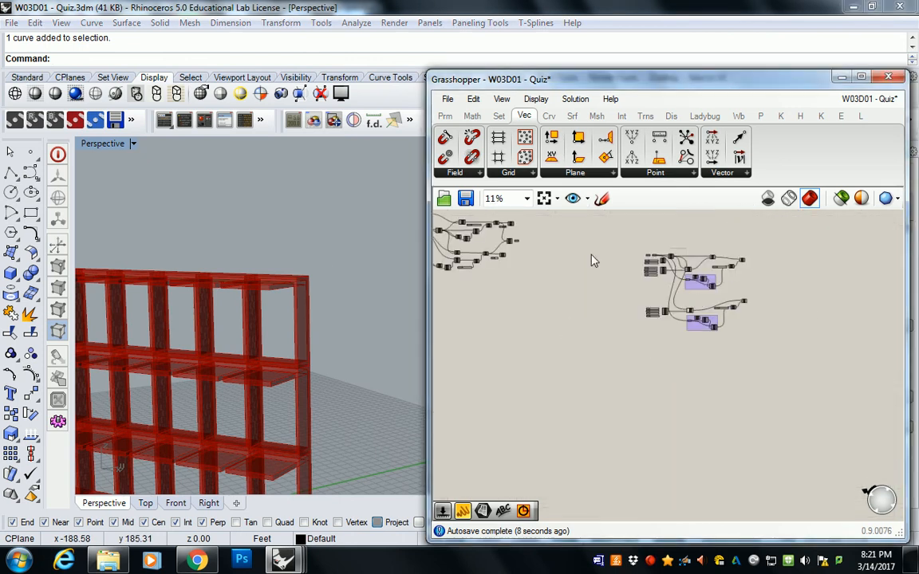
{"action": "right_click_drag", "start_coordinate": [691, 328], "coordinate": [748, 222]}
{"action": "scroll", "coordinate": [682, 307], "scroll_direction": "down", "scroll_amount": 1}
{"action": "left_click_drag", "start_coordinate": [747, 217], "coordinate": [605, 439]}
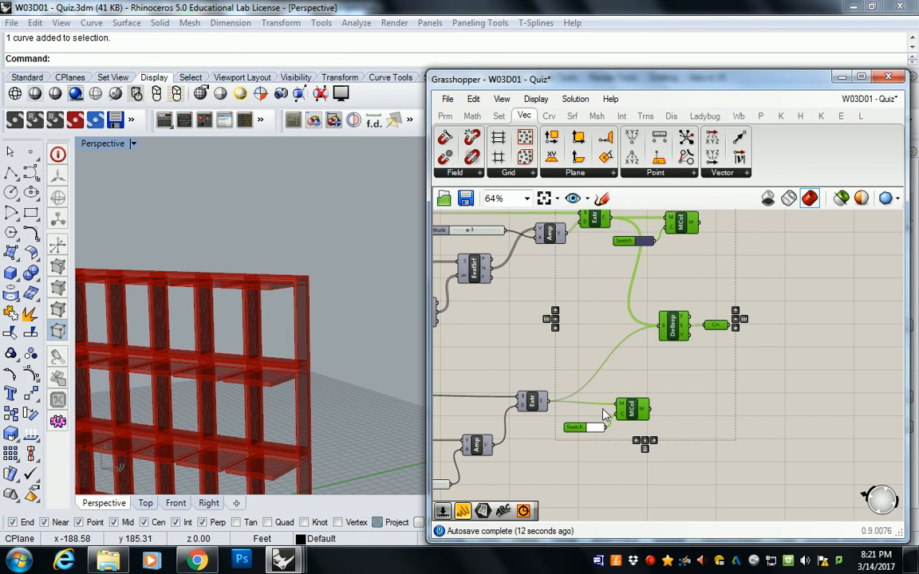
{"action": "left_click", "coordinate": [773, 269]}
{"action": "scroll", "coordinate": [802, 325], "scroll_direction": "down", "scroll_amount": 3}
{"action": "scroll", "coordinate": [646, 318], "scroll_direction": "down", "scroll_amount": 2}
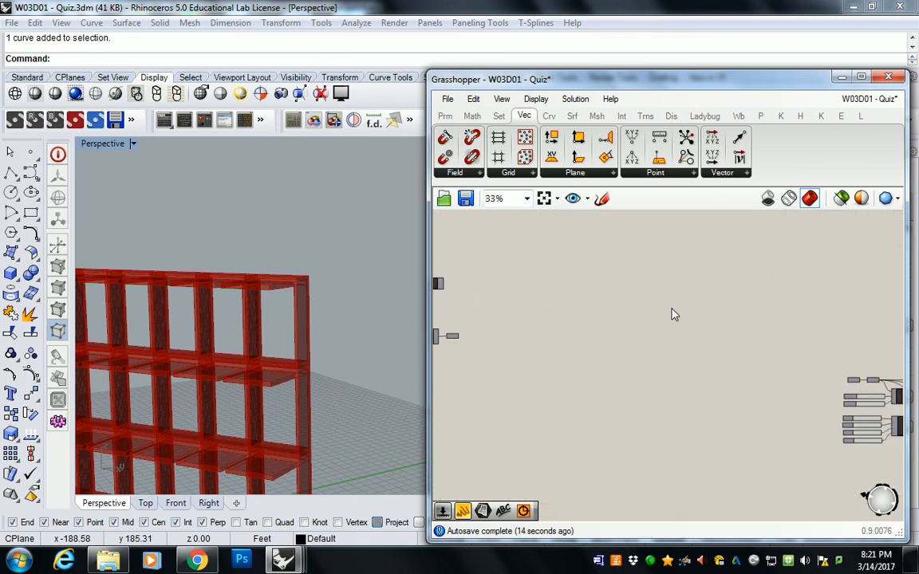
{"action": "scroll", "coordinate": [580, 303], "scroll_direction": "up", "scroll_amount": 3}
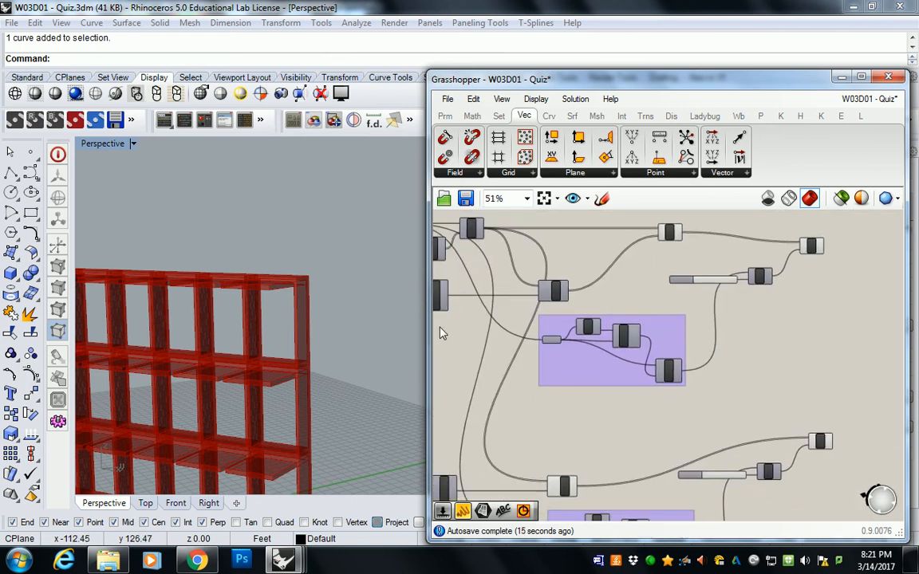
- Enlarge the Grasshopper window to show more of the frame branch and the duplicated shelf branch together
{"action": "left_click_drag", "start_coordinate": [428, 333], "coordinate": [341, 333]}
{"action": "scroll", "coordinate": [524, 332], "scroll_direction": "down", "scroll_amount": 1}
{"action": "right_click_drag", "start_coordinate": [535, 357], "coordinate": [558, 293]}
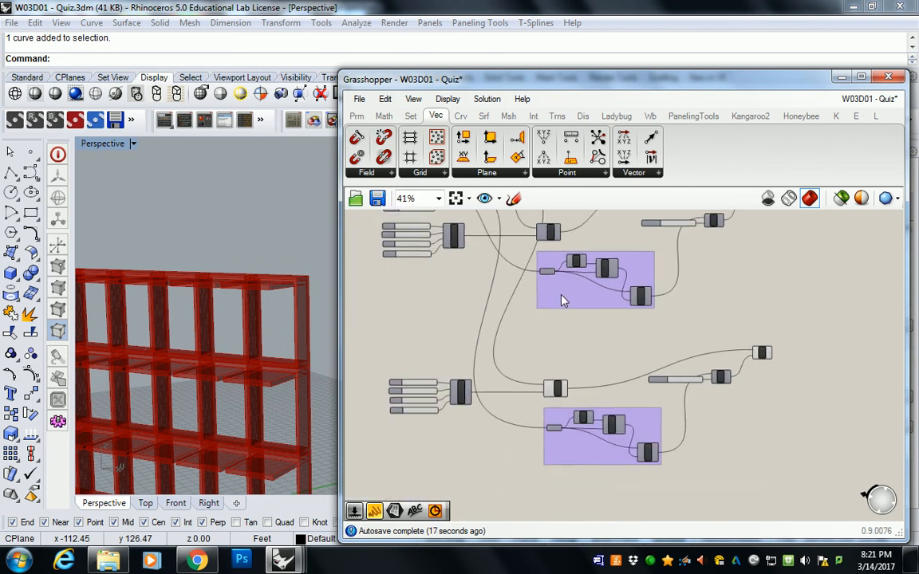
{"action": "scroll", "coordinate": [557, 293], "scroll_direction": "up", "scroll_amount": 1}
{"action": "right_click_drag", "start_coordinate": [482, 305], "coordinate": [516, 307]}
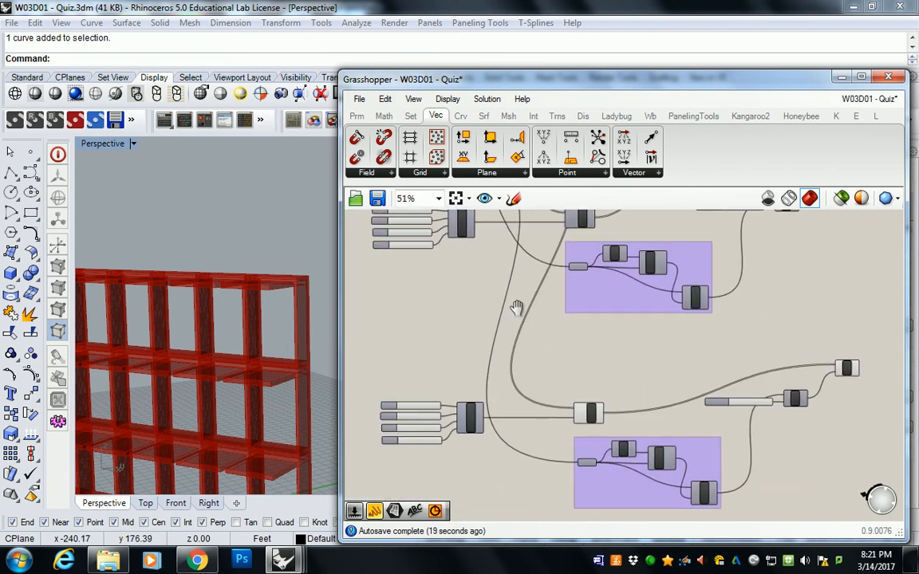
{"action": "right_click_drag", "start_coordinate": [294, 273], "coordinate": [316, 230], "text": "shift"}
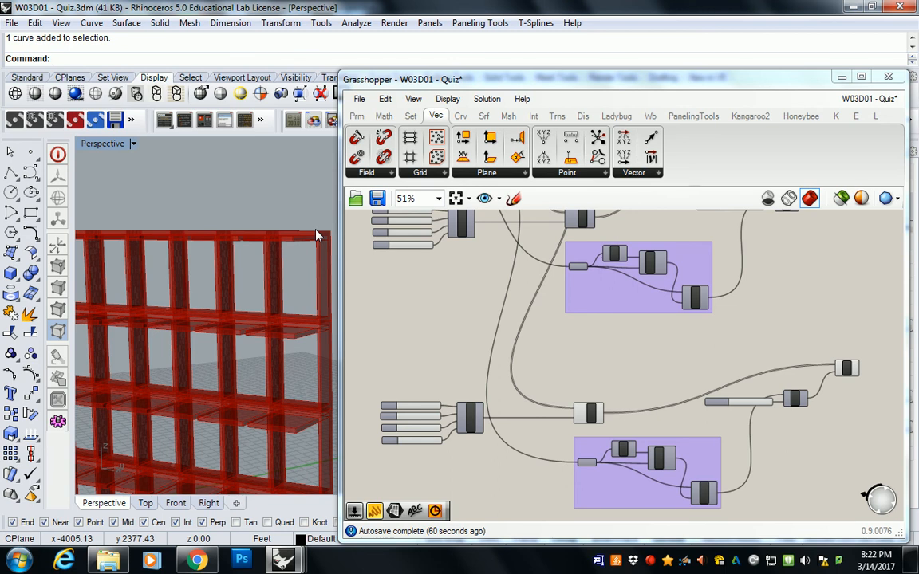
{"action": "left_click_drag", "start_coordinate": [340, 263], "coordinate": [248, 268]}
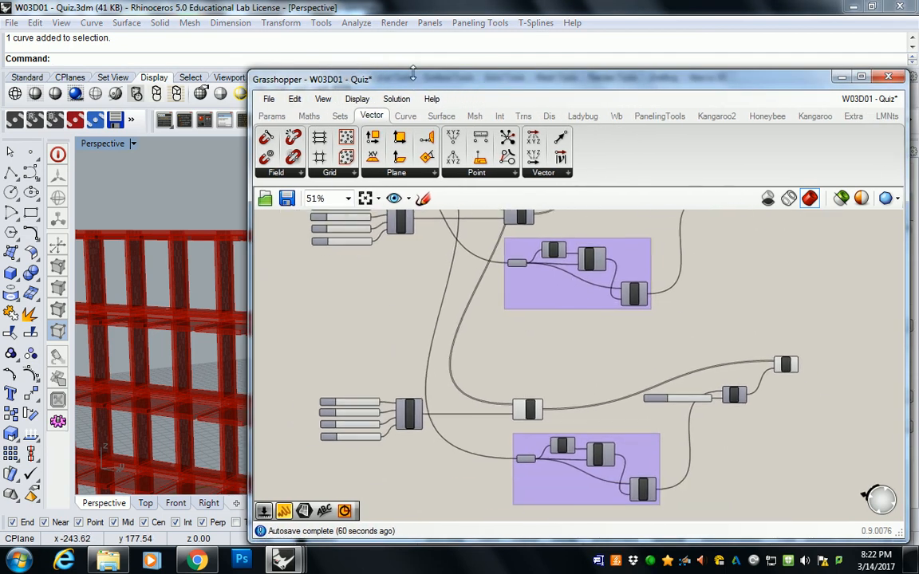
{"action": "left_click_drag", "start_coordinate": [413, 80], "coordinate": [413, 11]}
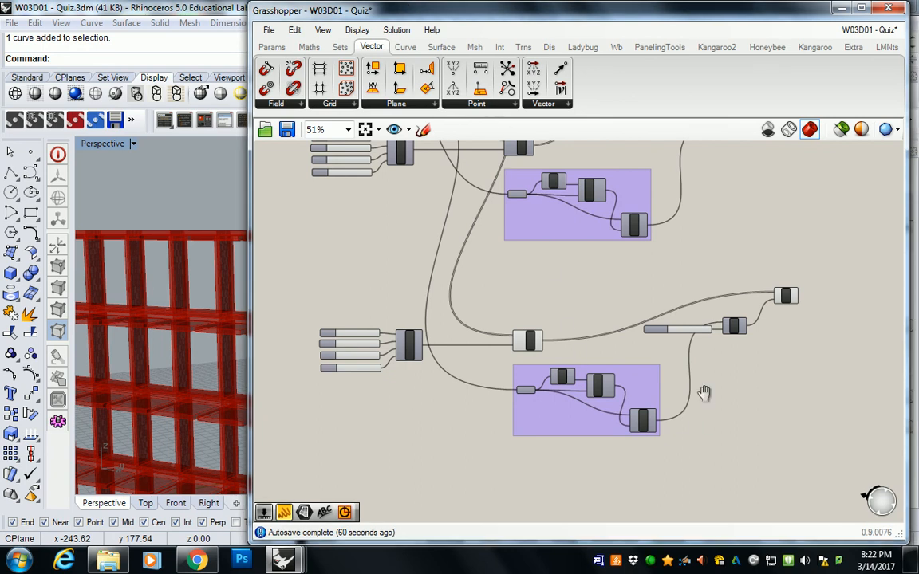
- Move the entire duplicated shelf branch up closer to the original frame branch and clear the selection
{"action": "left_click_drag", "start_coordinate": [805, 468], "coordinate": [351, 294]}
{"action": "left_click_drag", "start_coordinate": [524, 359], "coordinate": [558, 282]}
{"action": "right_click_drag", "start_coordinate": [570, 184], "coordinate": [577, 259]}
{"action": "scroll", "coordinate": [577, 258], "scroll_direction": "up", "scroll_amount": 1}
{"action": "mouse_move", "coordinate": [467, 289]}
{"action": "right_mouse_down"}
{"action": "mouse_move", "coordinate": [477, 294]}
{"action": "mouse_move", "coordinate": [467, 296]}
{"action": "right_mouse_up"}
{"action": "left_click", "coordinate": [714, 226]}
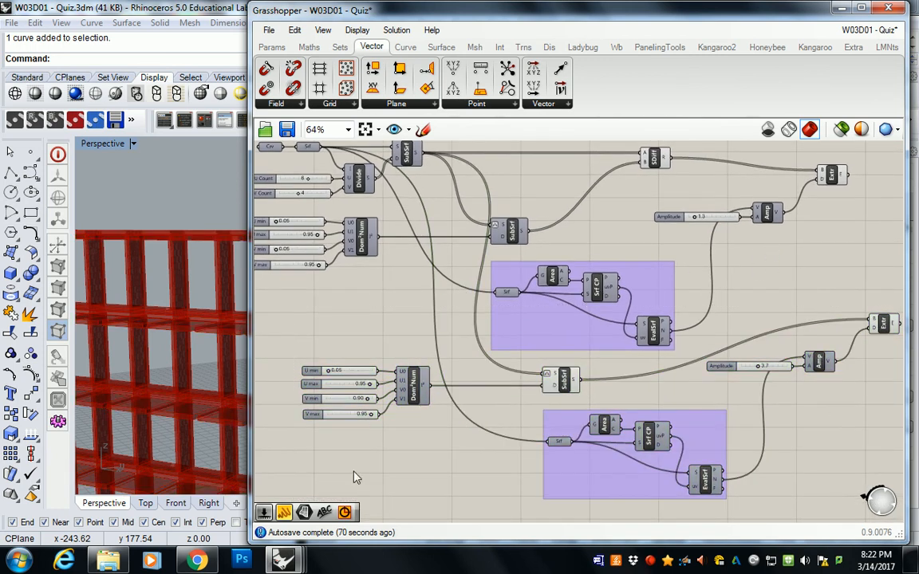